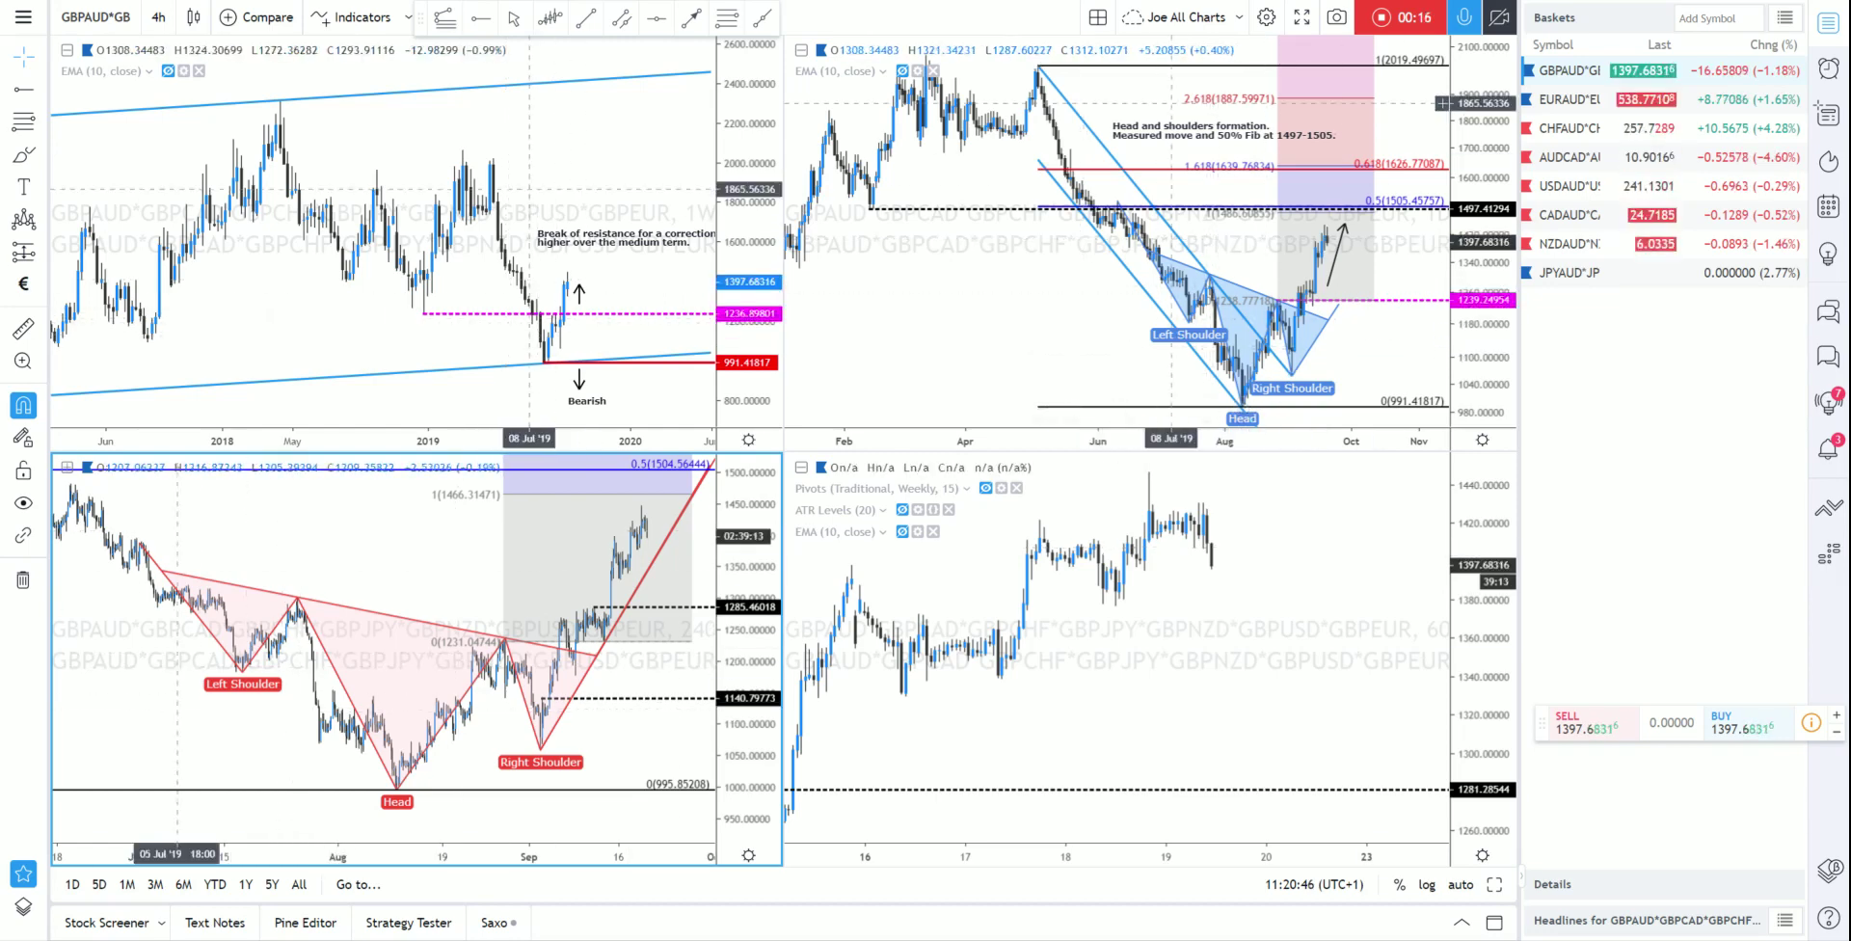
Select the top-left weekly GBP basket chart so it becomes the active pane.
left_click(561, 147)
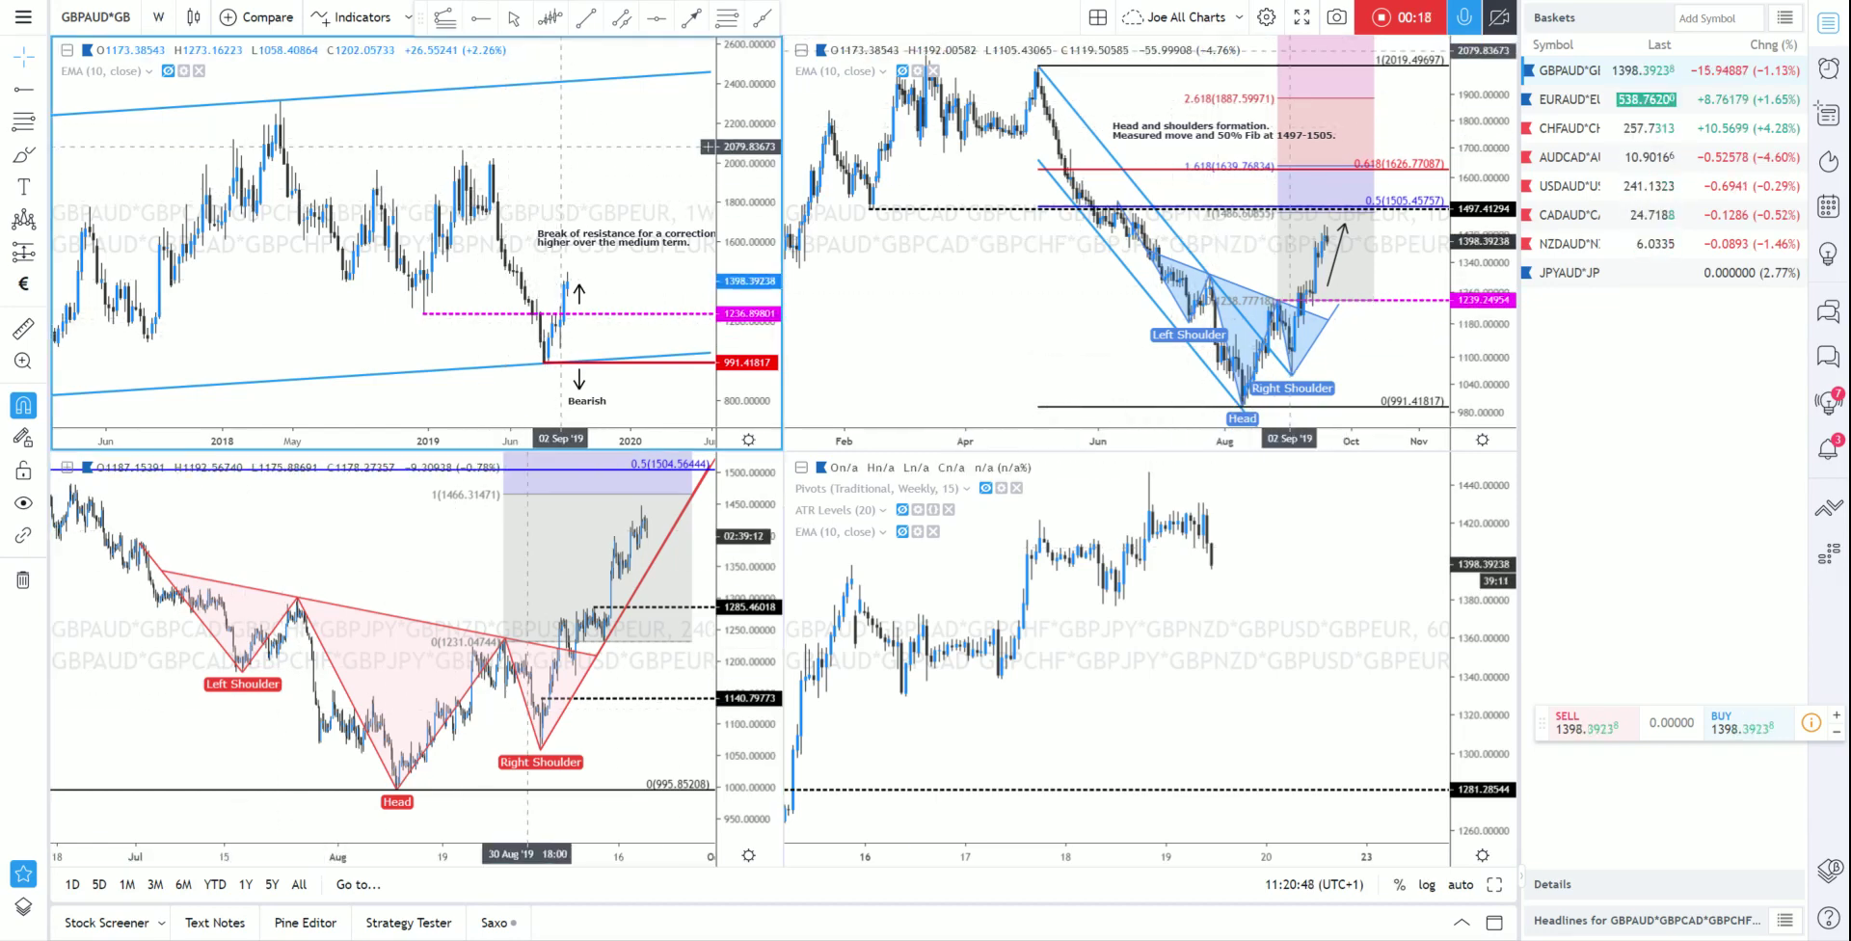
left_click(1494, 885)
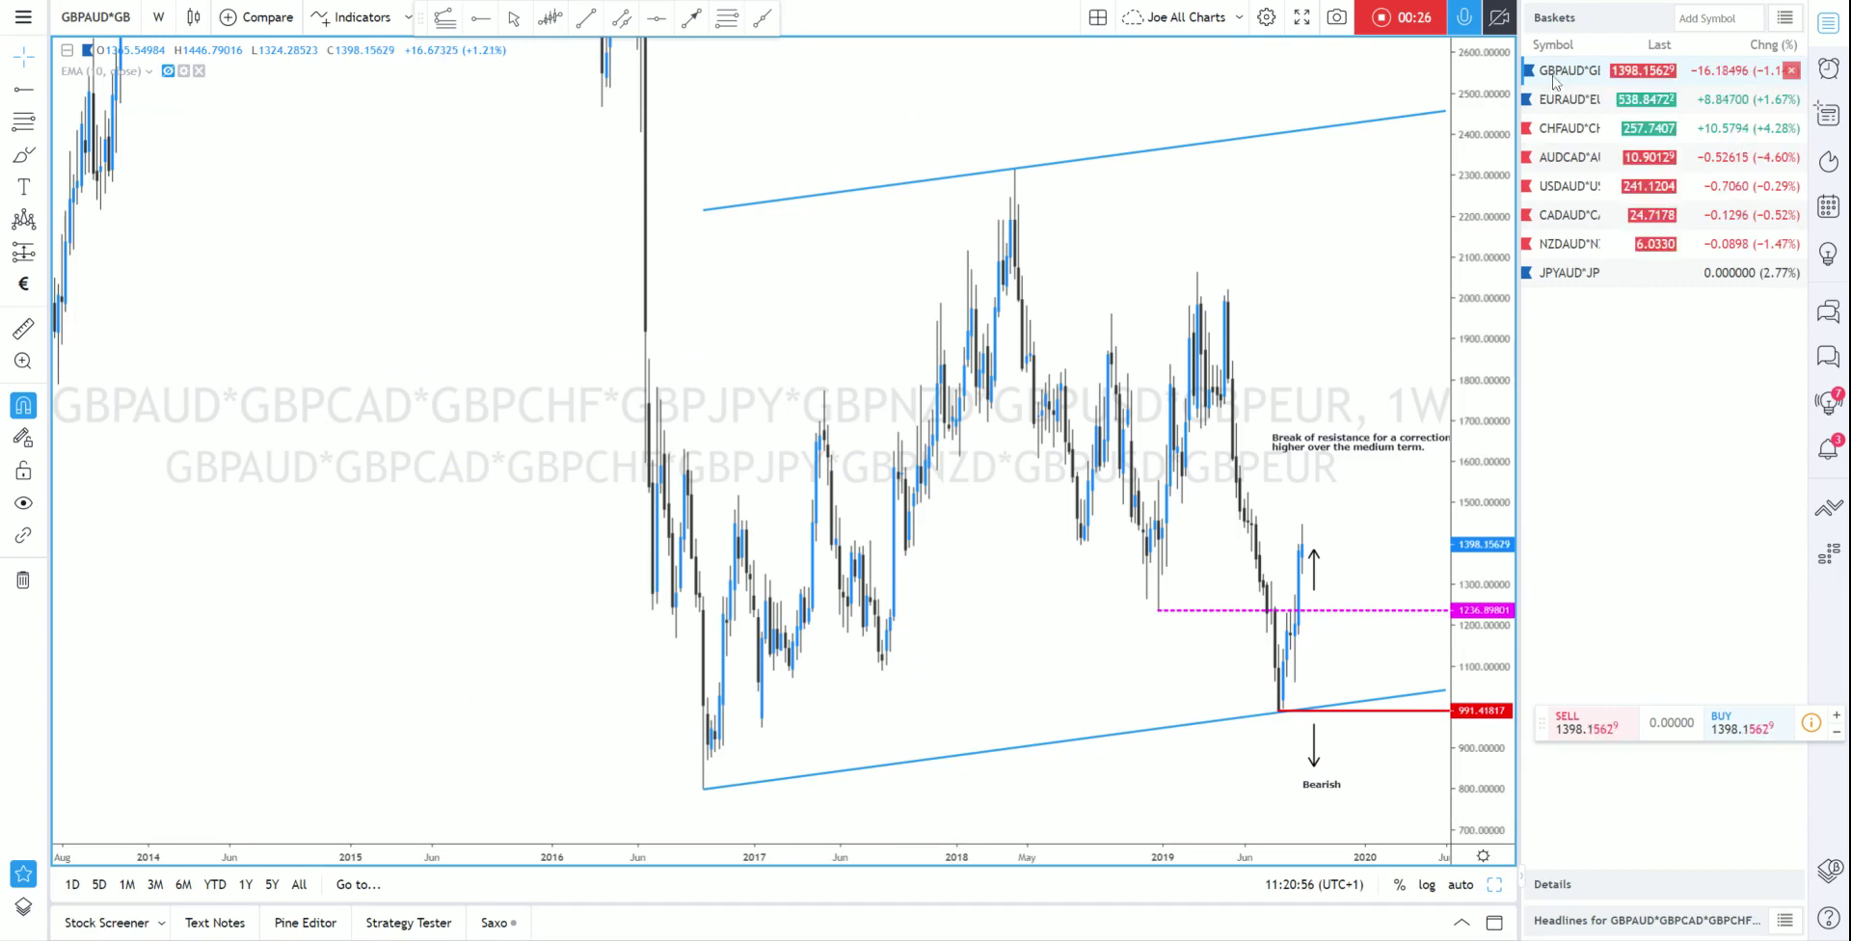
left_click_drag(1483, 273, 1481, 504)
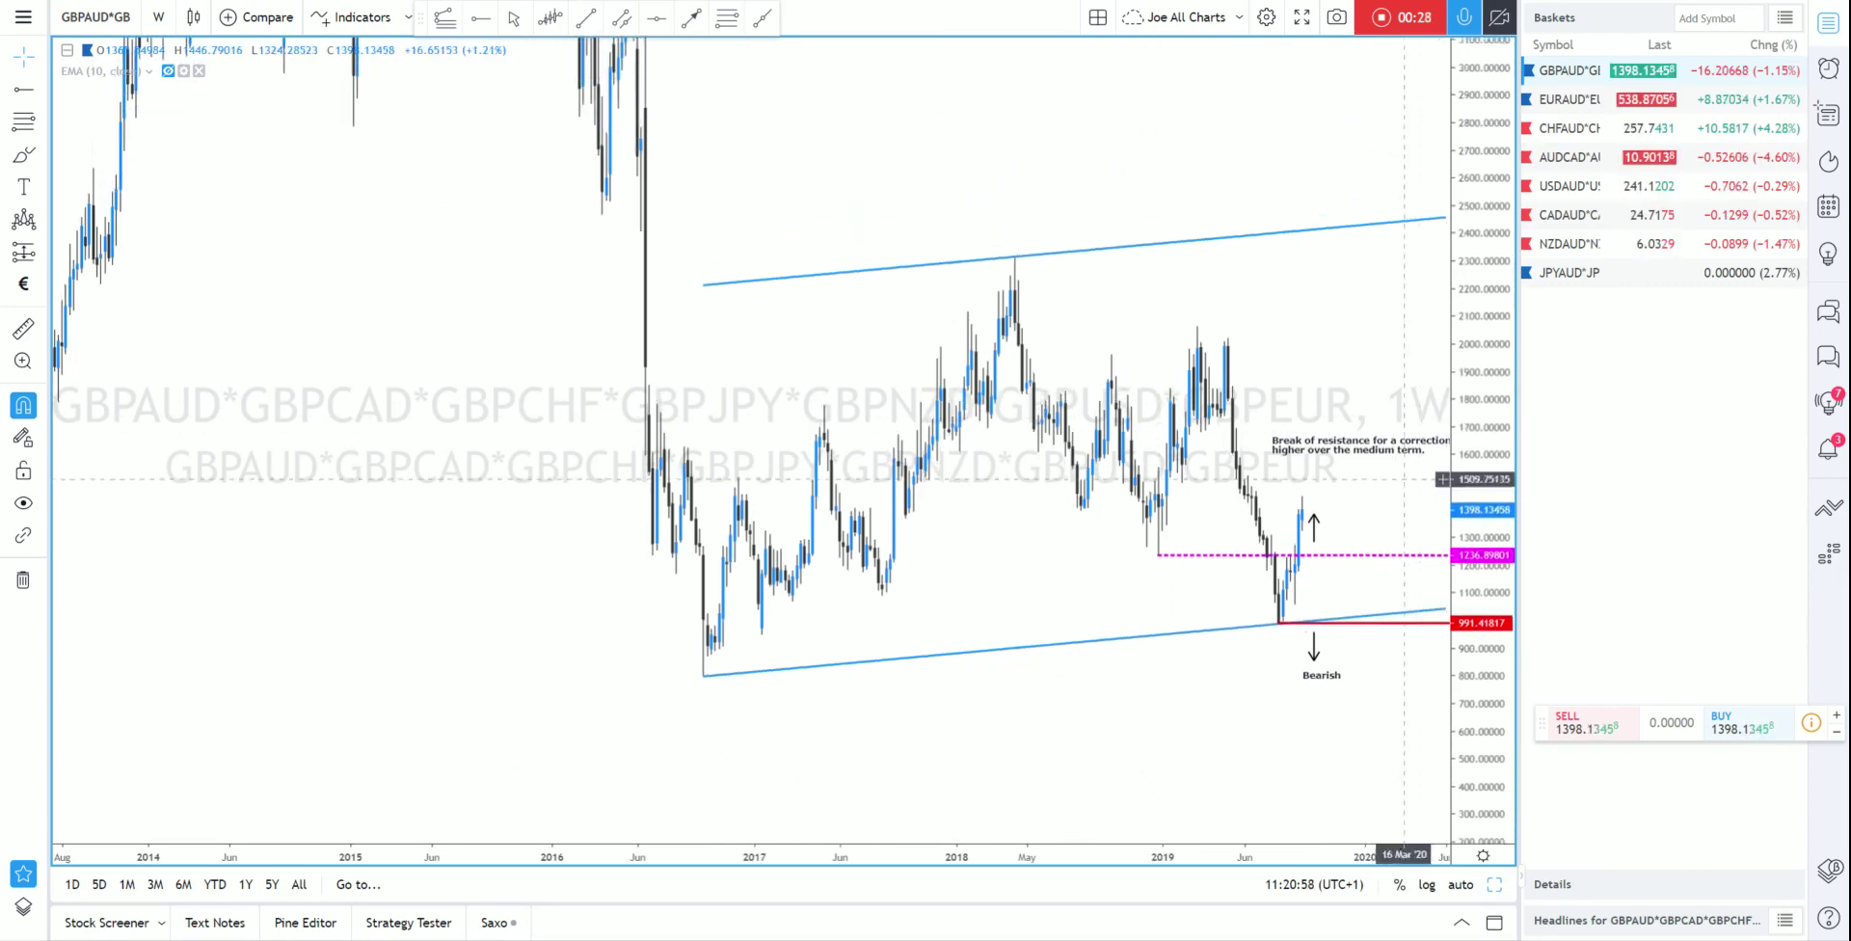
left_click_drag(169, 339, 120, 410)
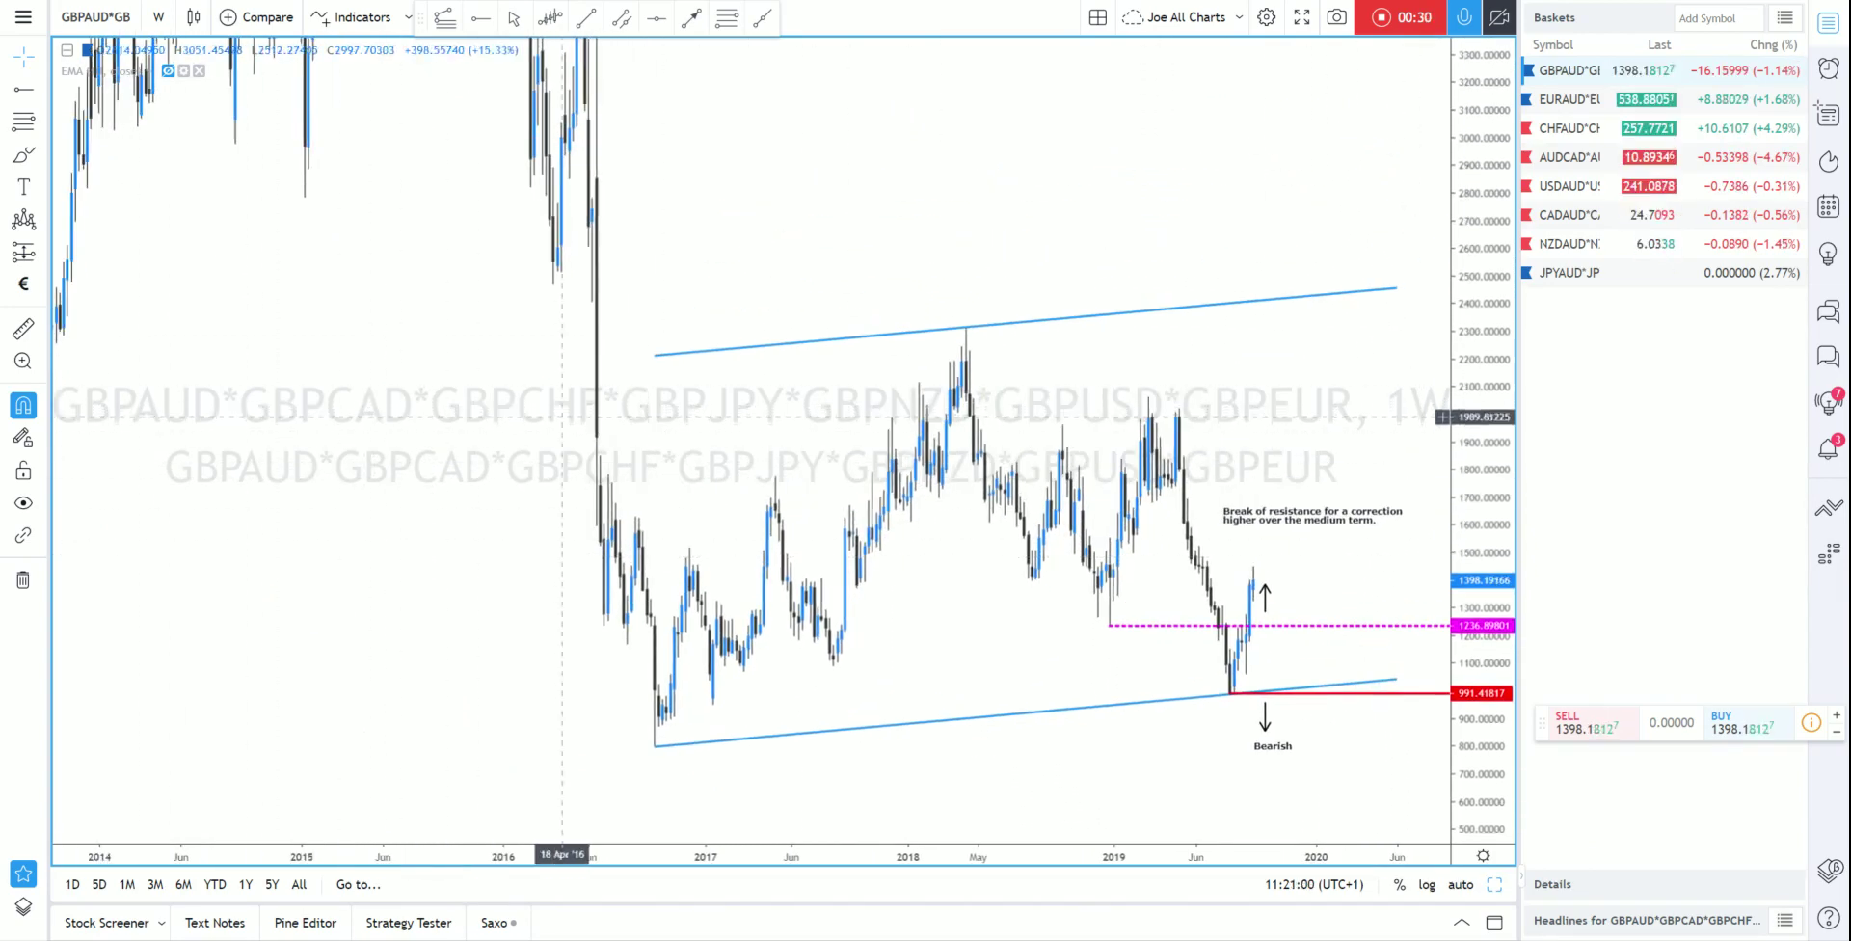
left_click_drag(477, 436, 336, 401)
left_click(87, 17)
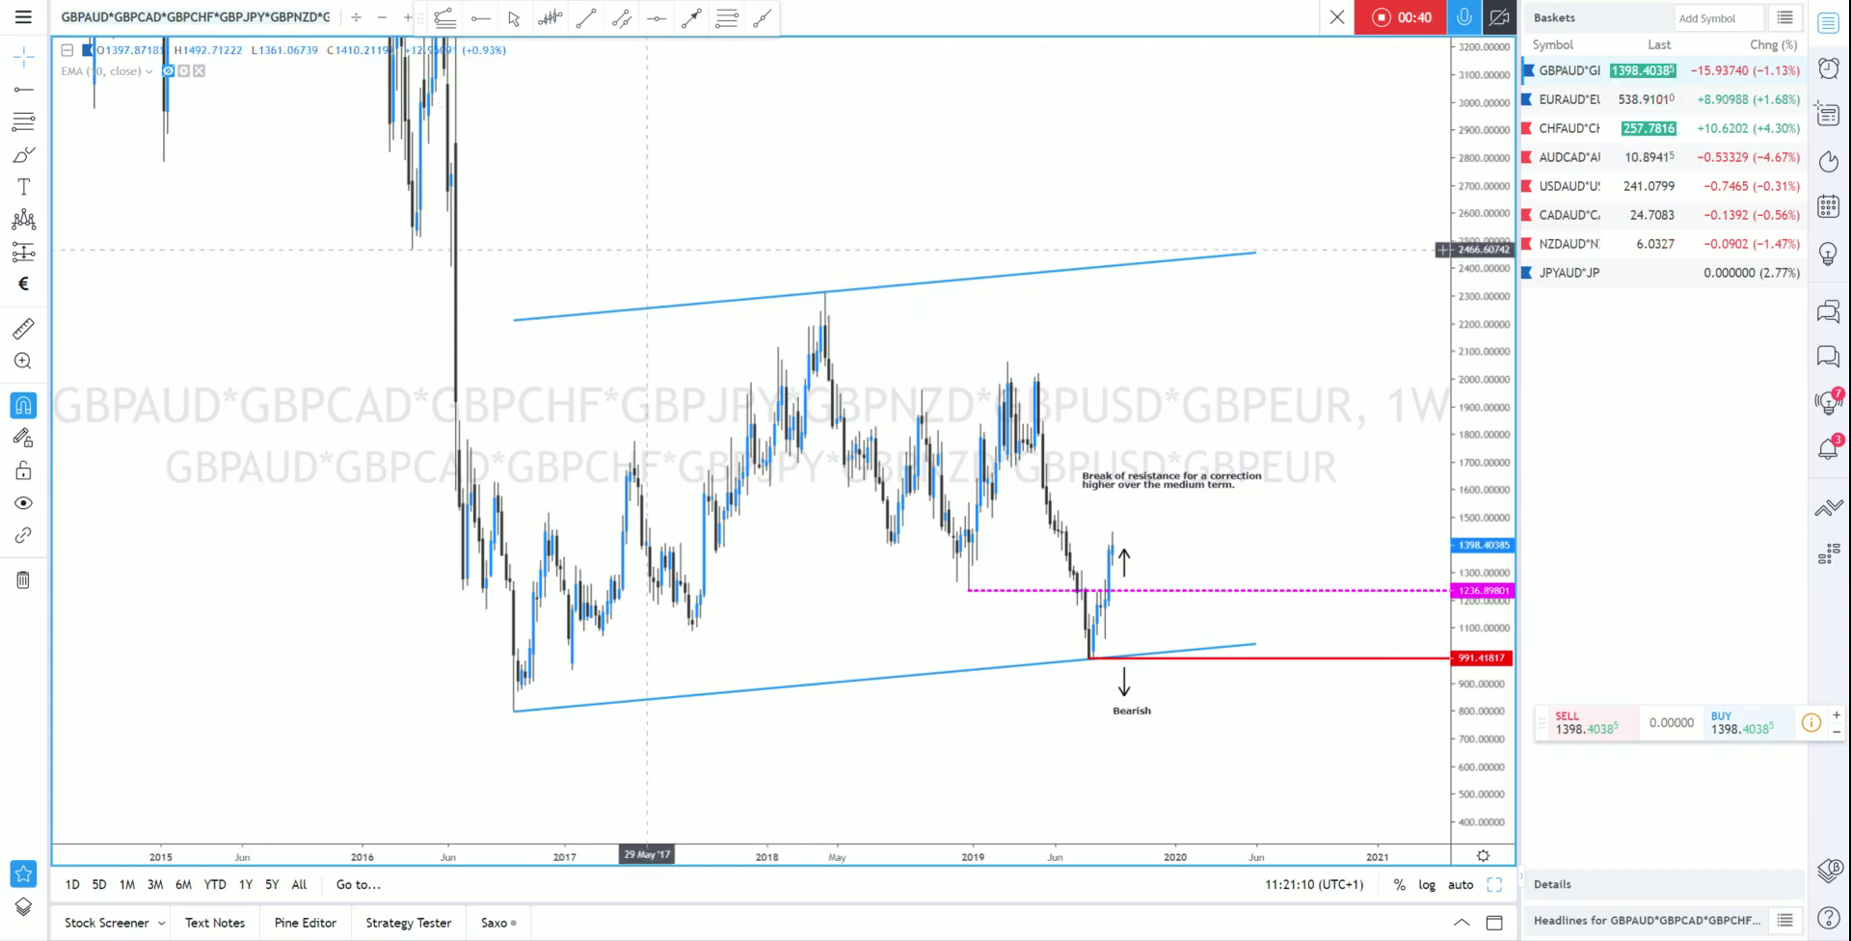
scroll(640, 253, "up", 2)
left_click_drag(1472, 300, 1472, 373)
scroll(1472, 373, "up", 3)
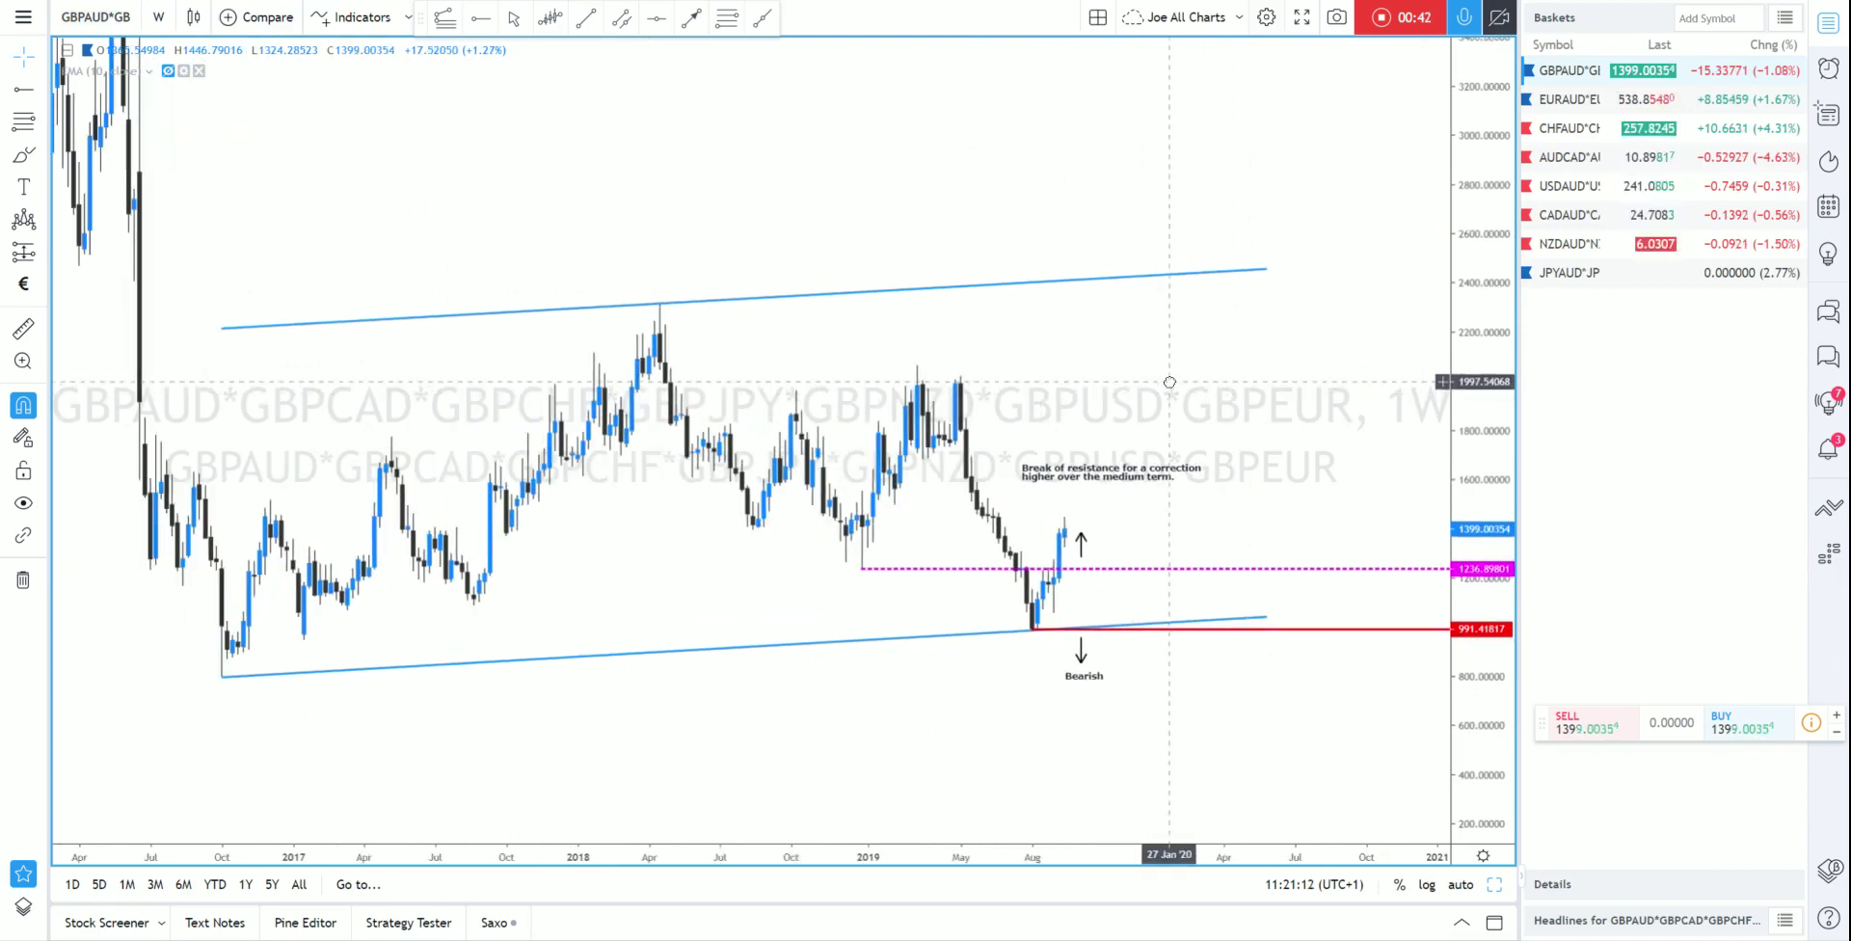
scroll(1480, 492, "up", 5)
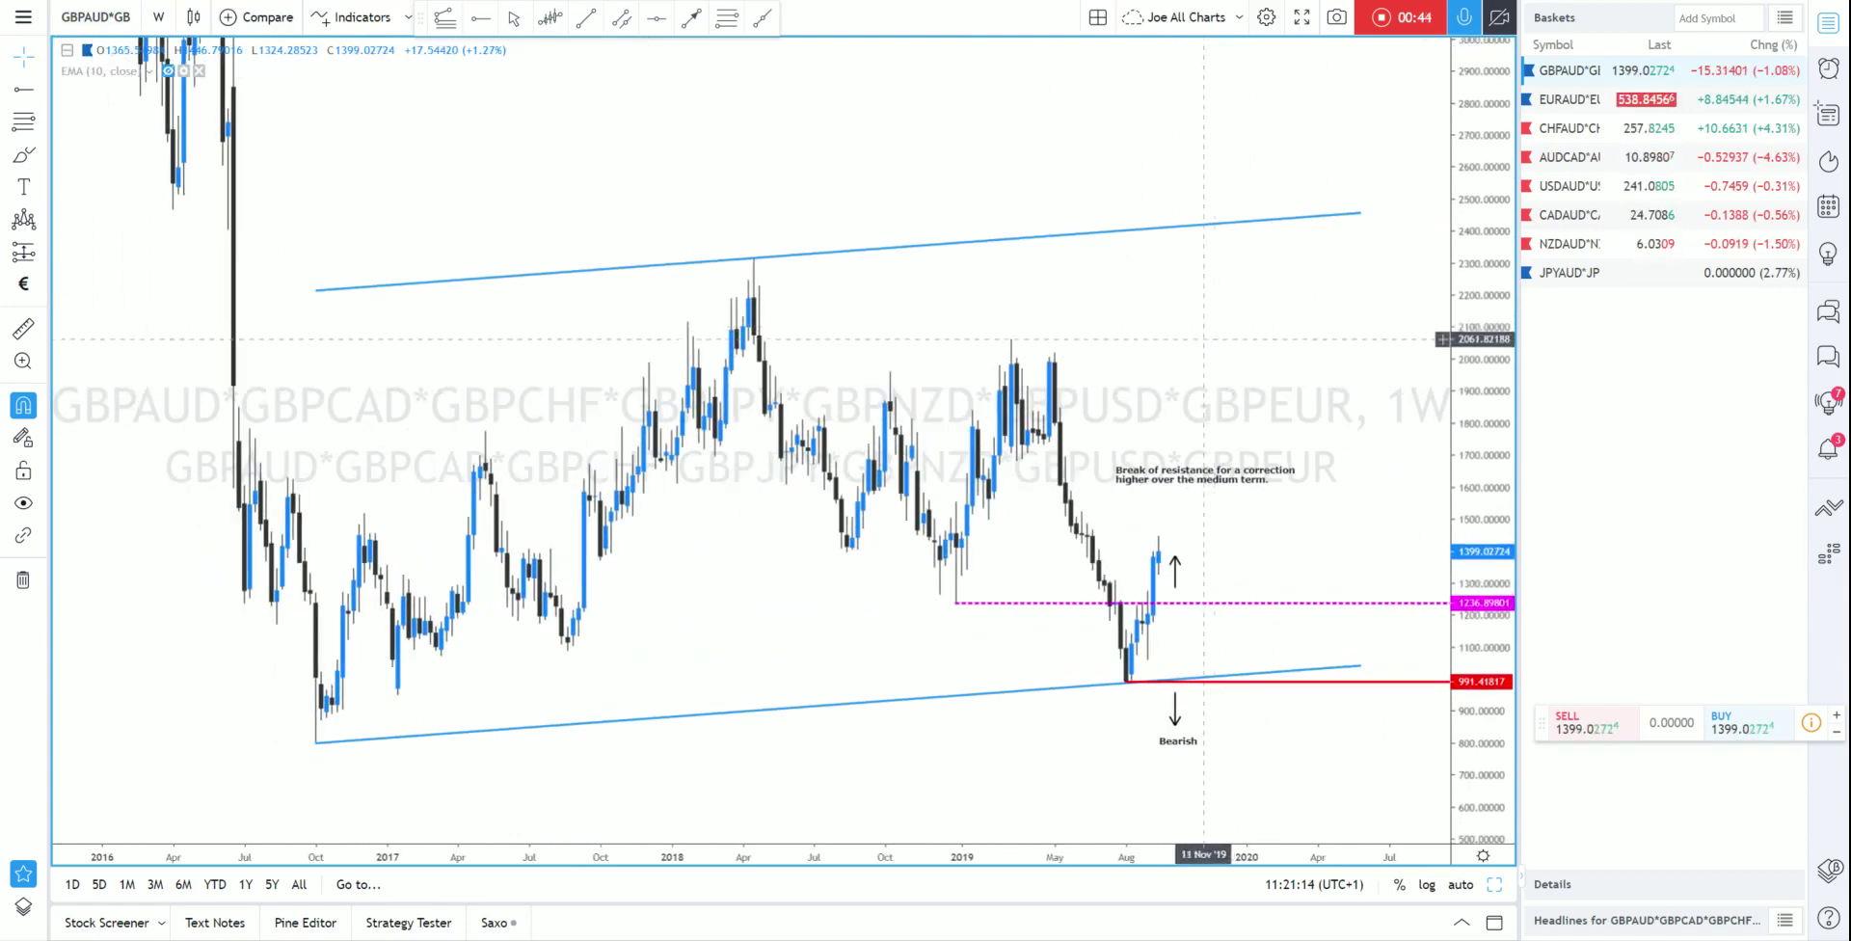
left_click_drag(1227, 291, 1229, 312)
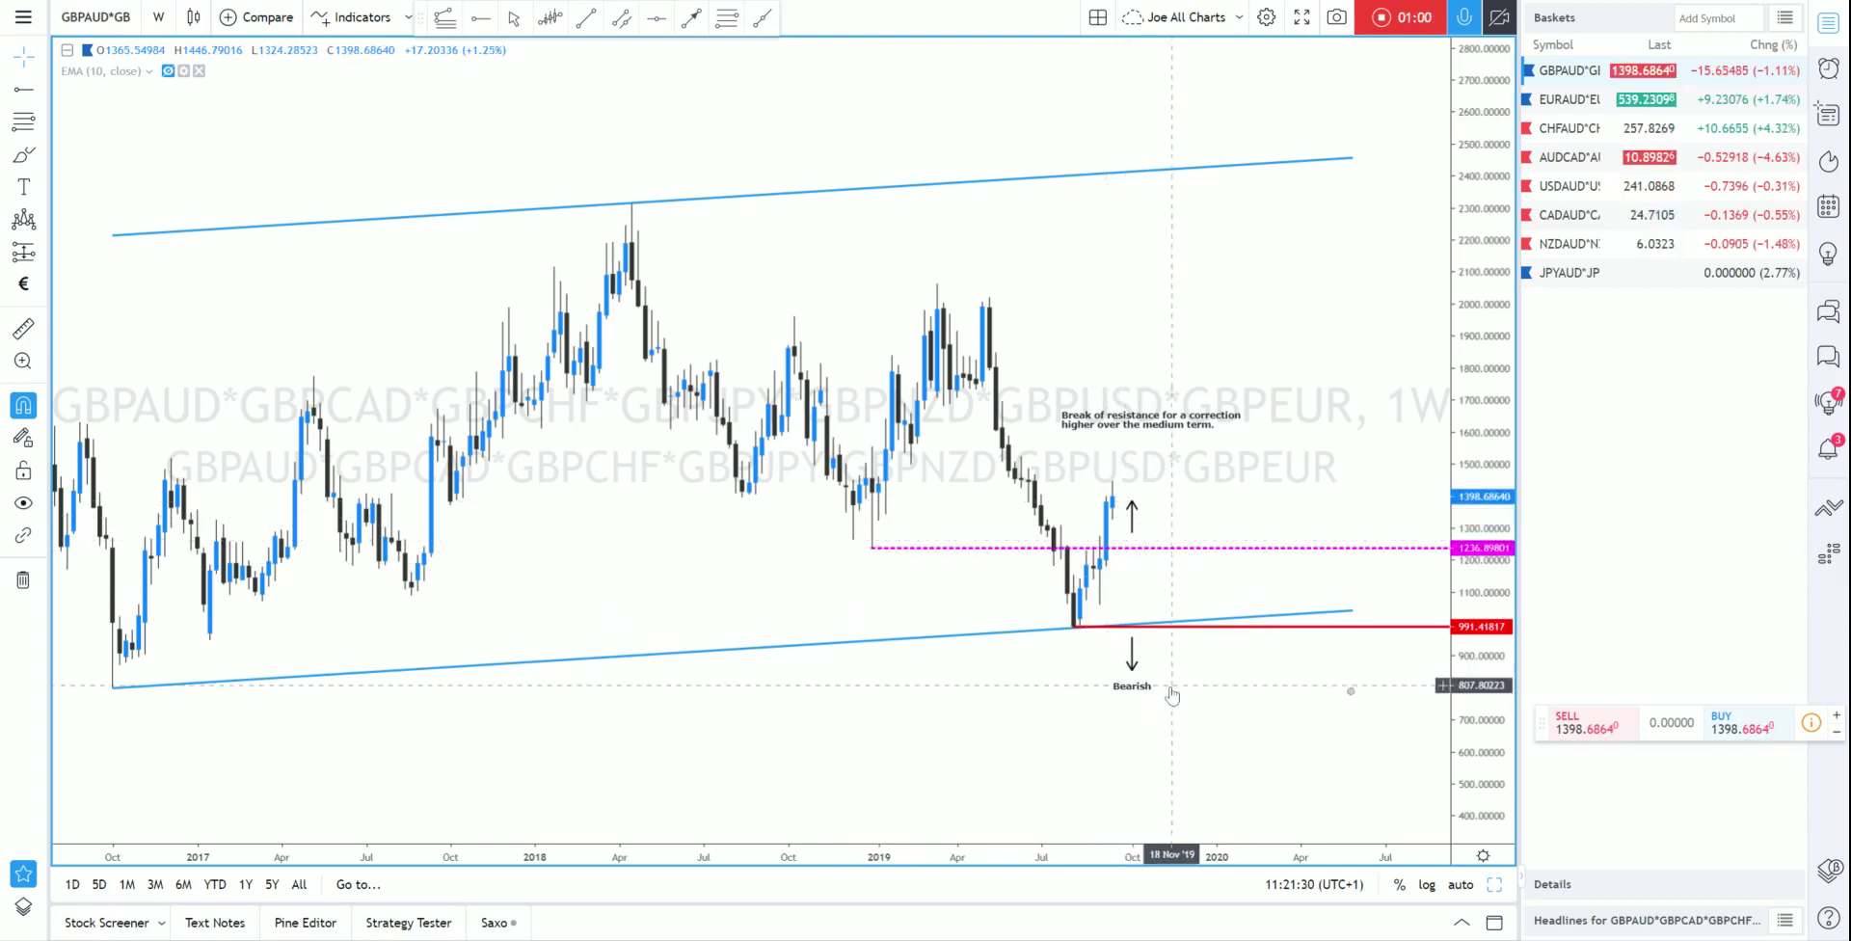
scroll(1494, 714, "down", 1)
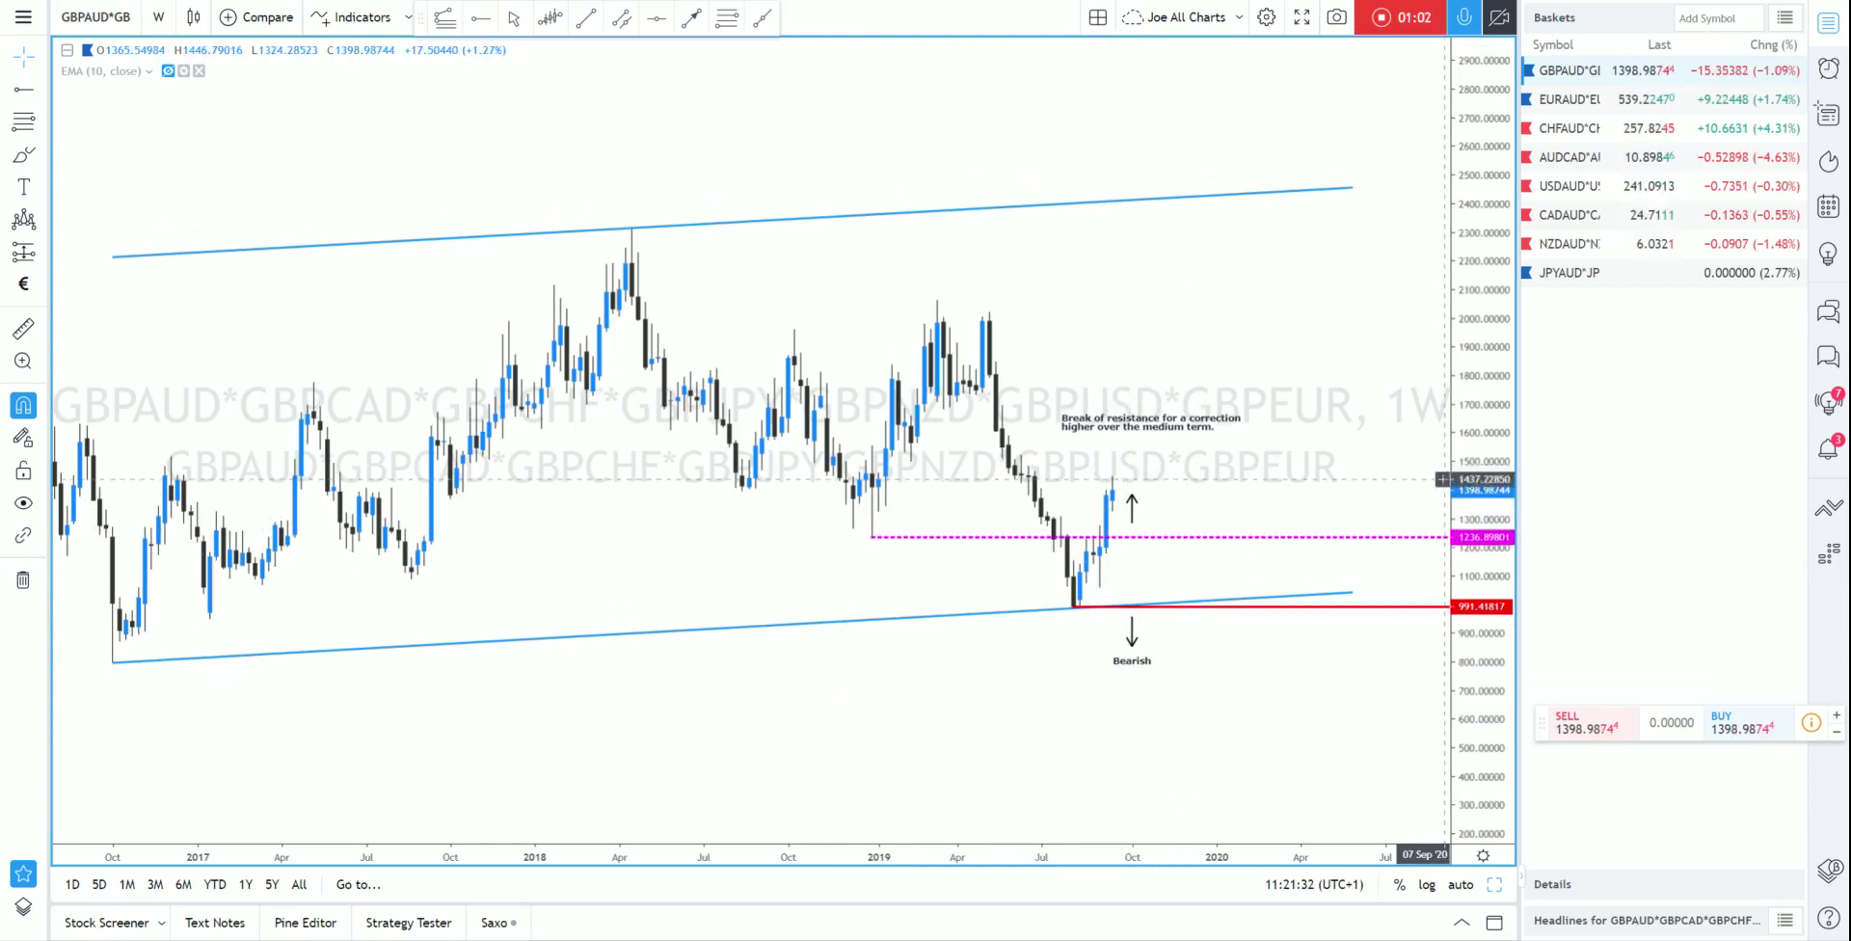
left_click(1495, 887)
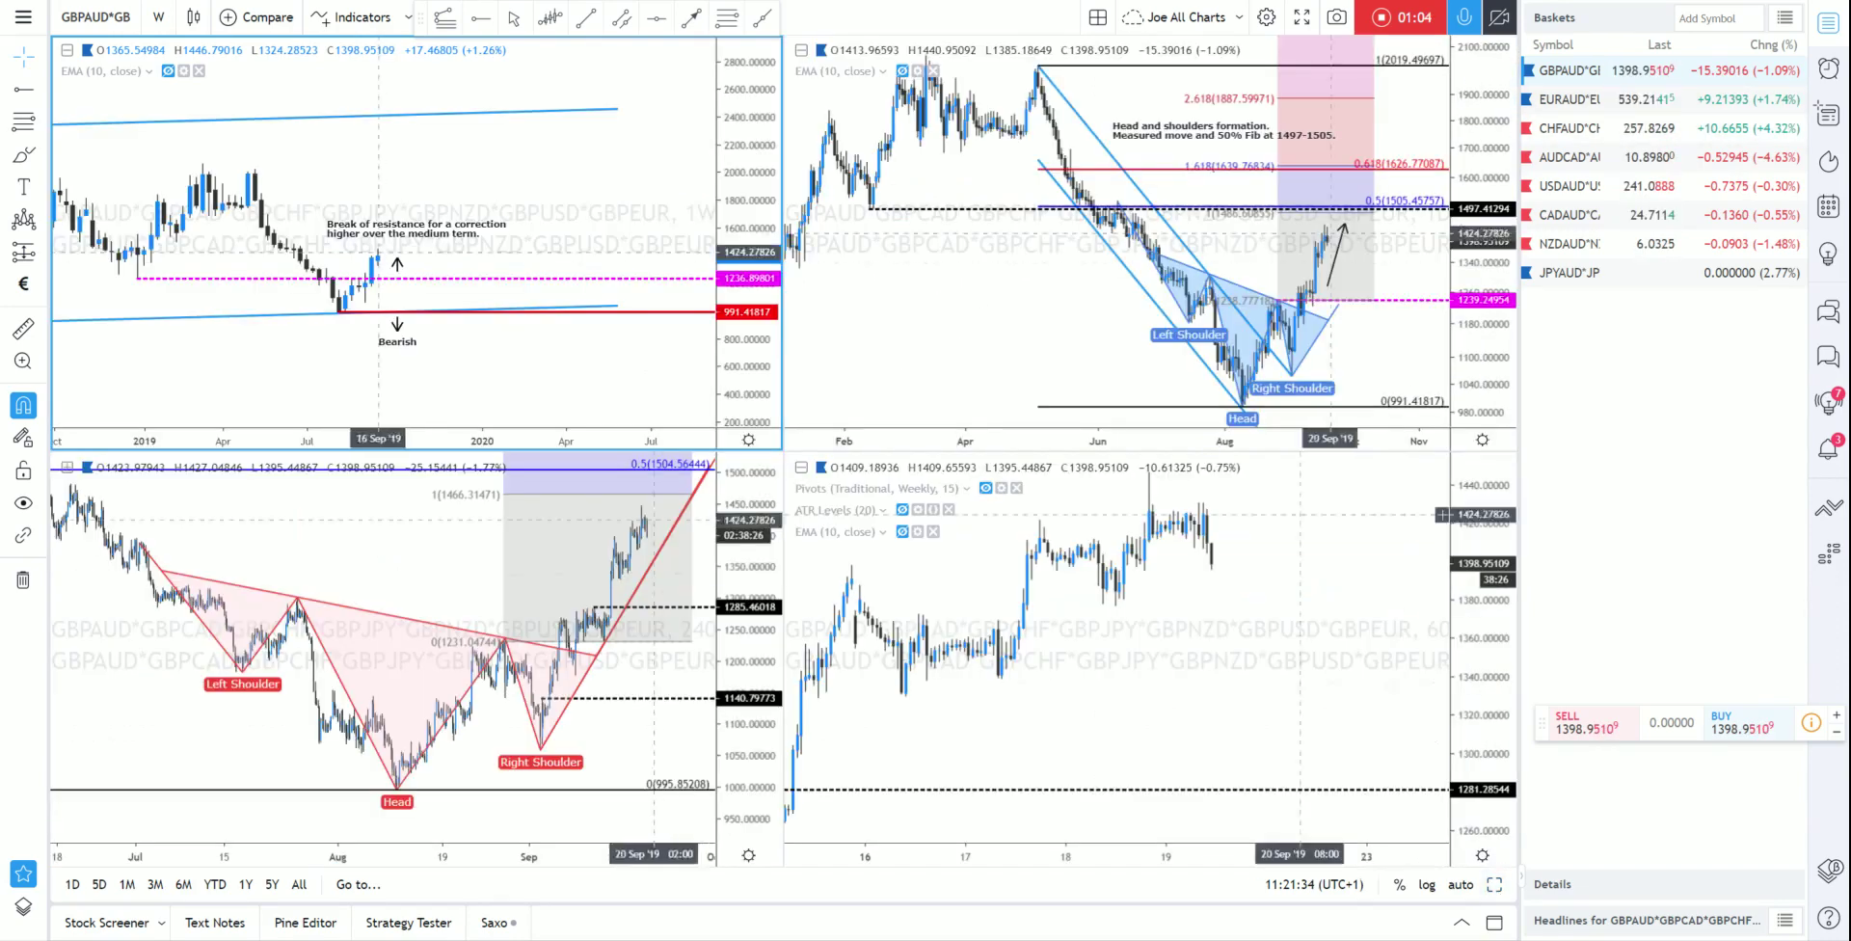
left_click(1495, 884)
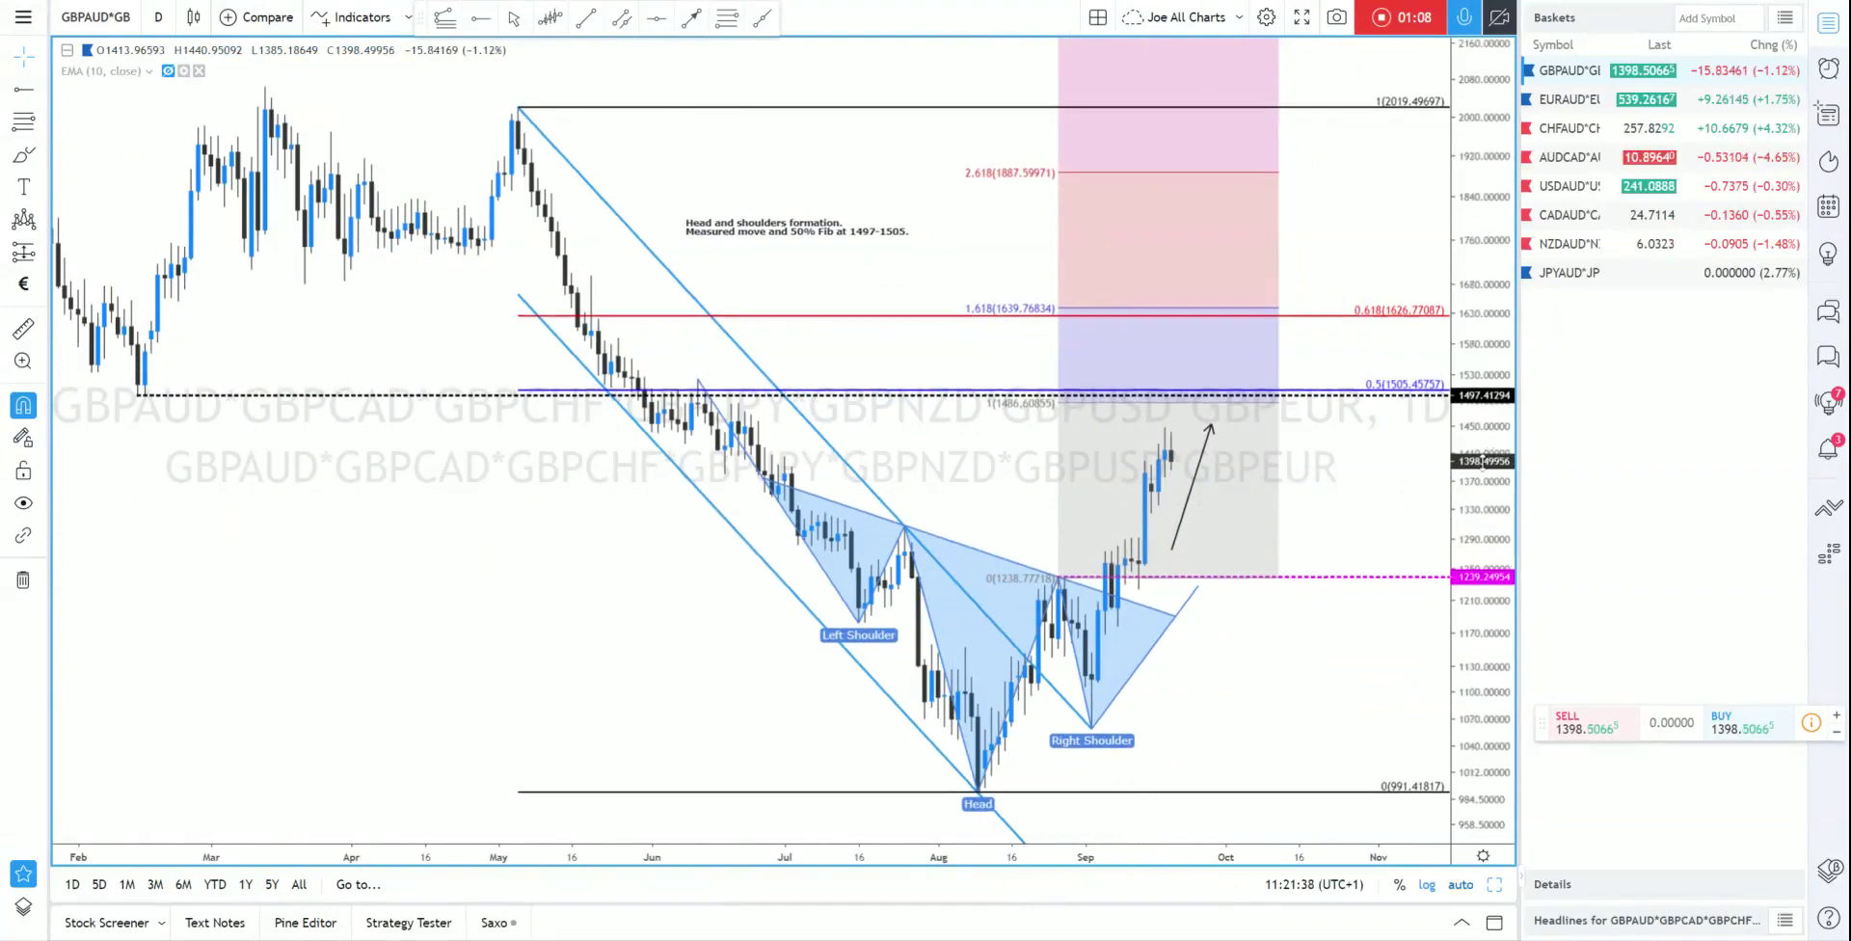
left_click_drag(1483, 463, 1483, 541)
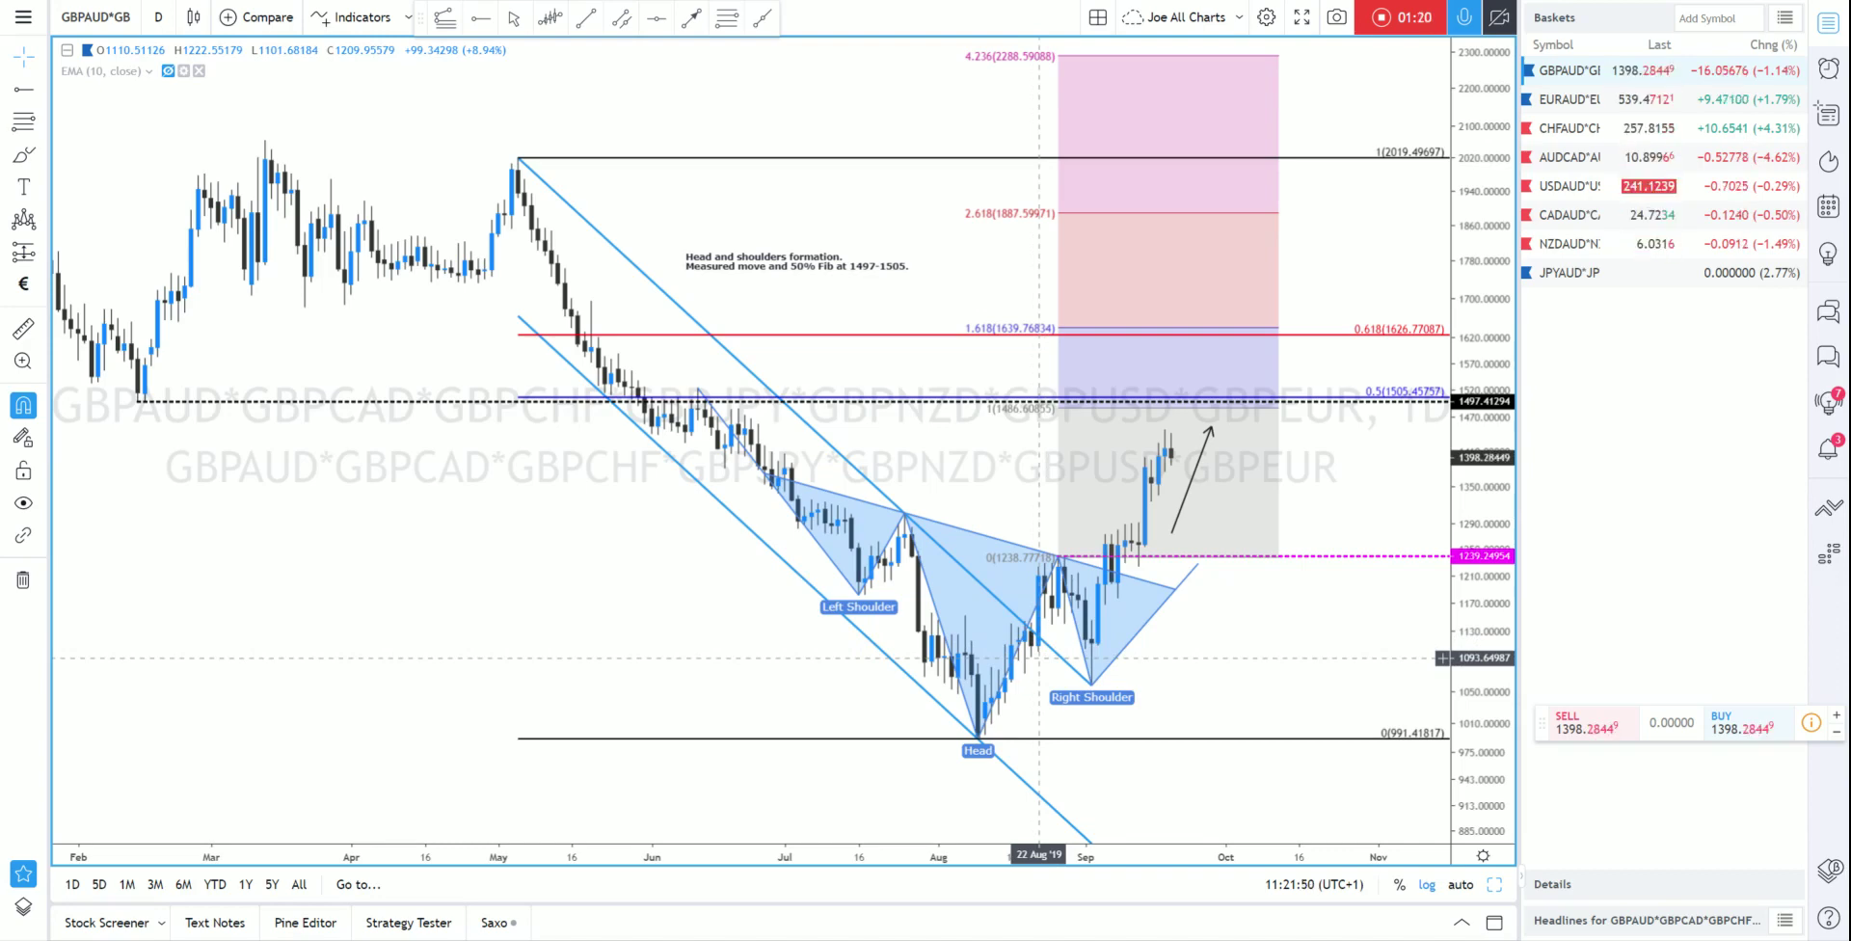
scroll(627, 631, "up", 3)
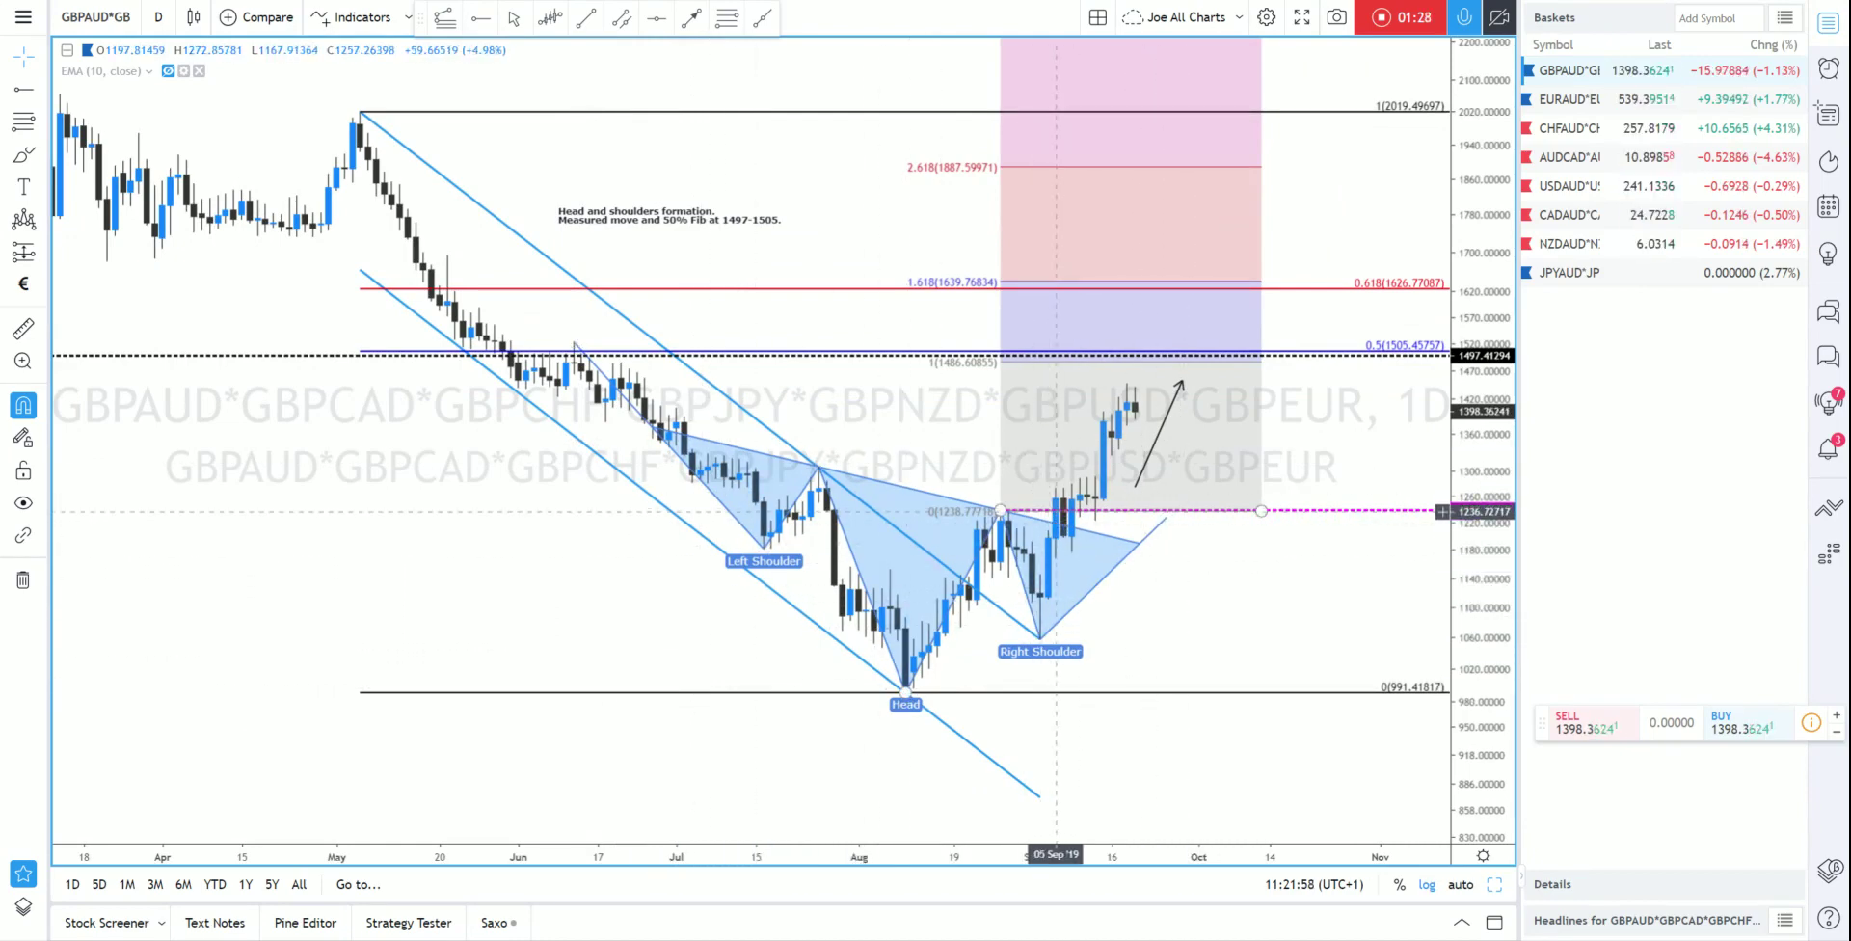
scroll(1070, 569, "down", 3)
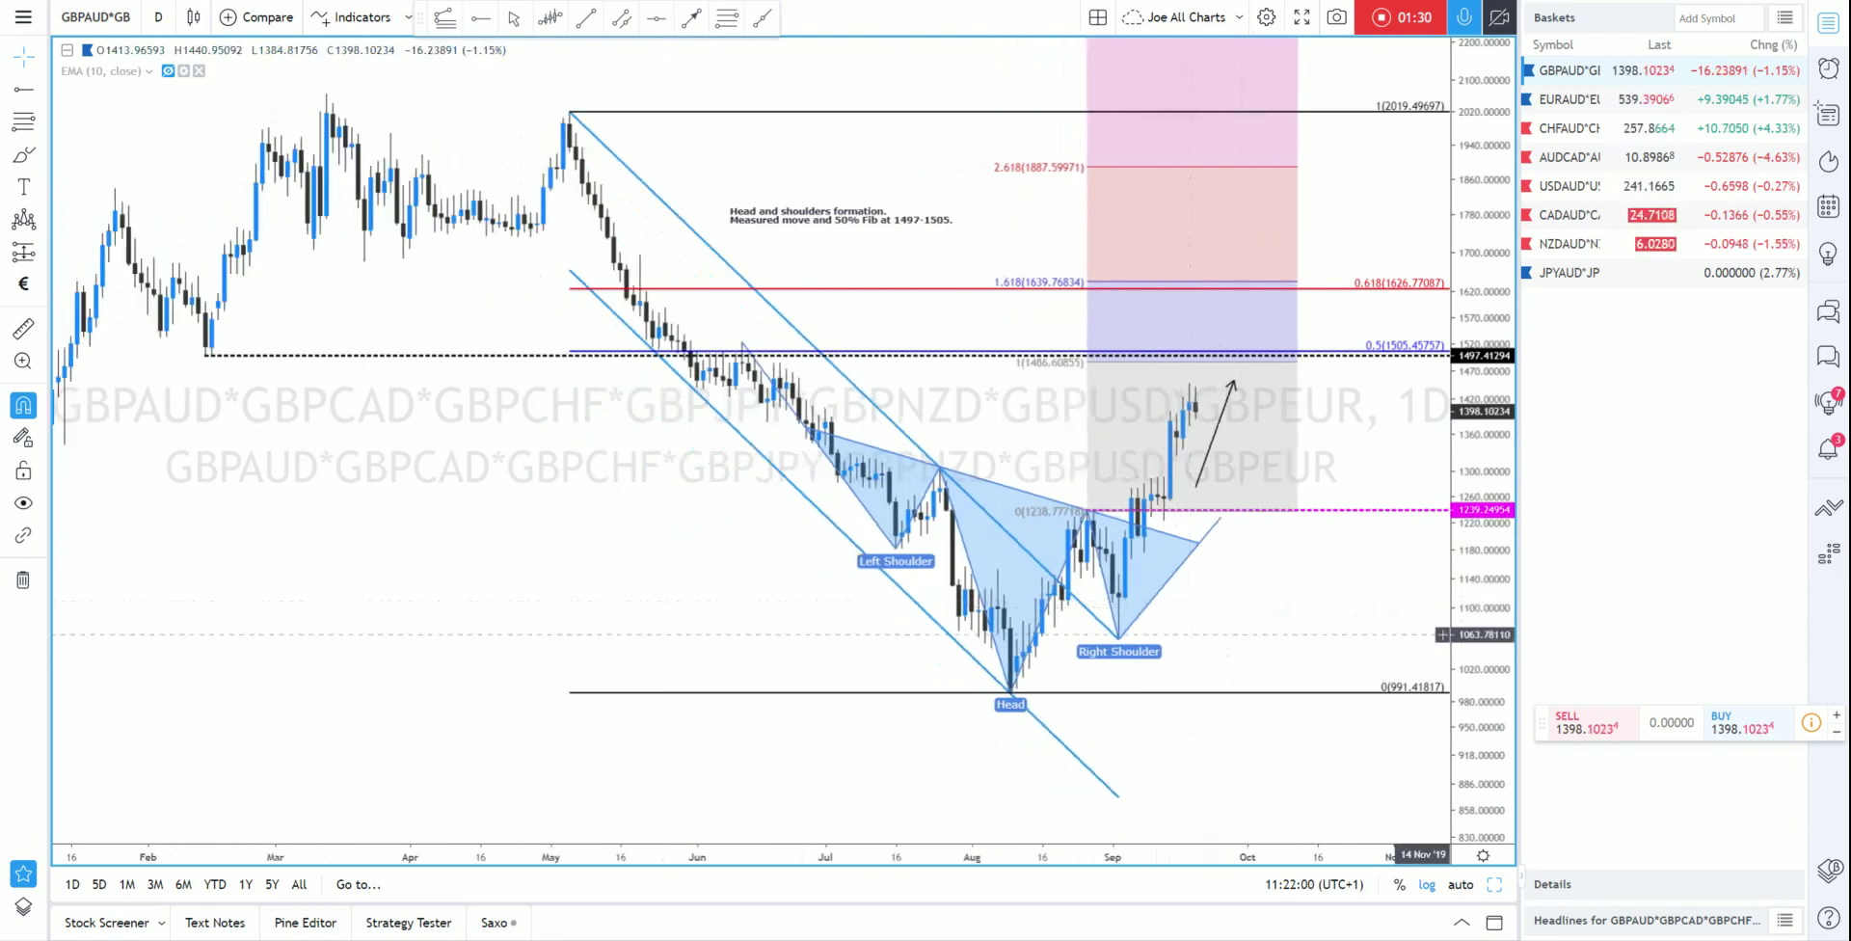
left_click_drag(1483, 589, 1483, 622)
scroll(612, 545, "down", 3)
left_click_drag(649, 544, 560, 552)
scroll(569, 554, "up", 1)
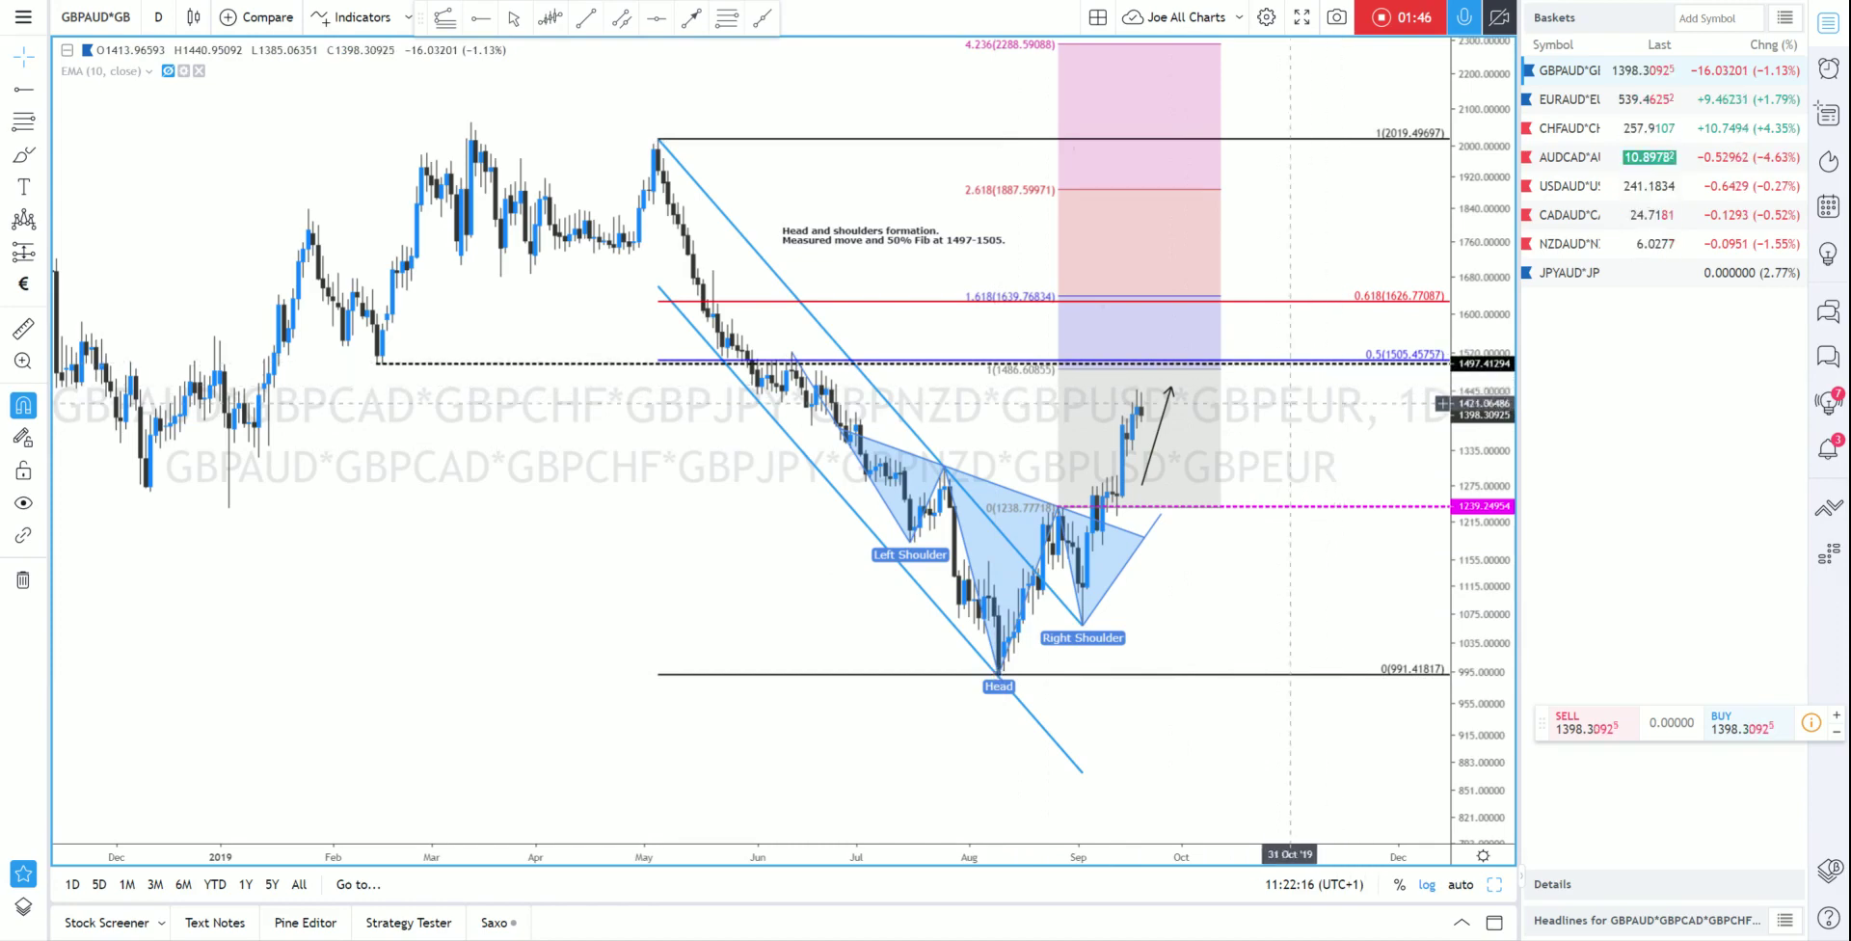
scroll(1443, 584, "up", 2)
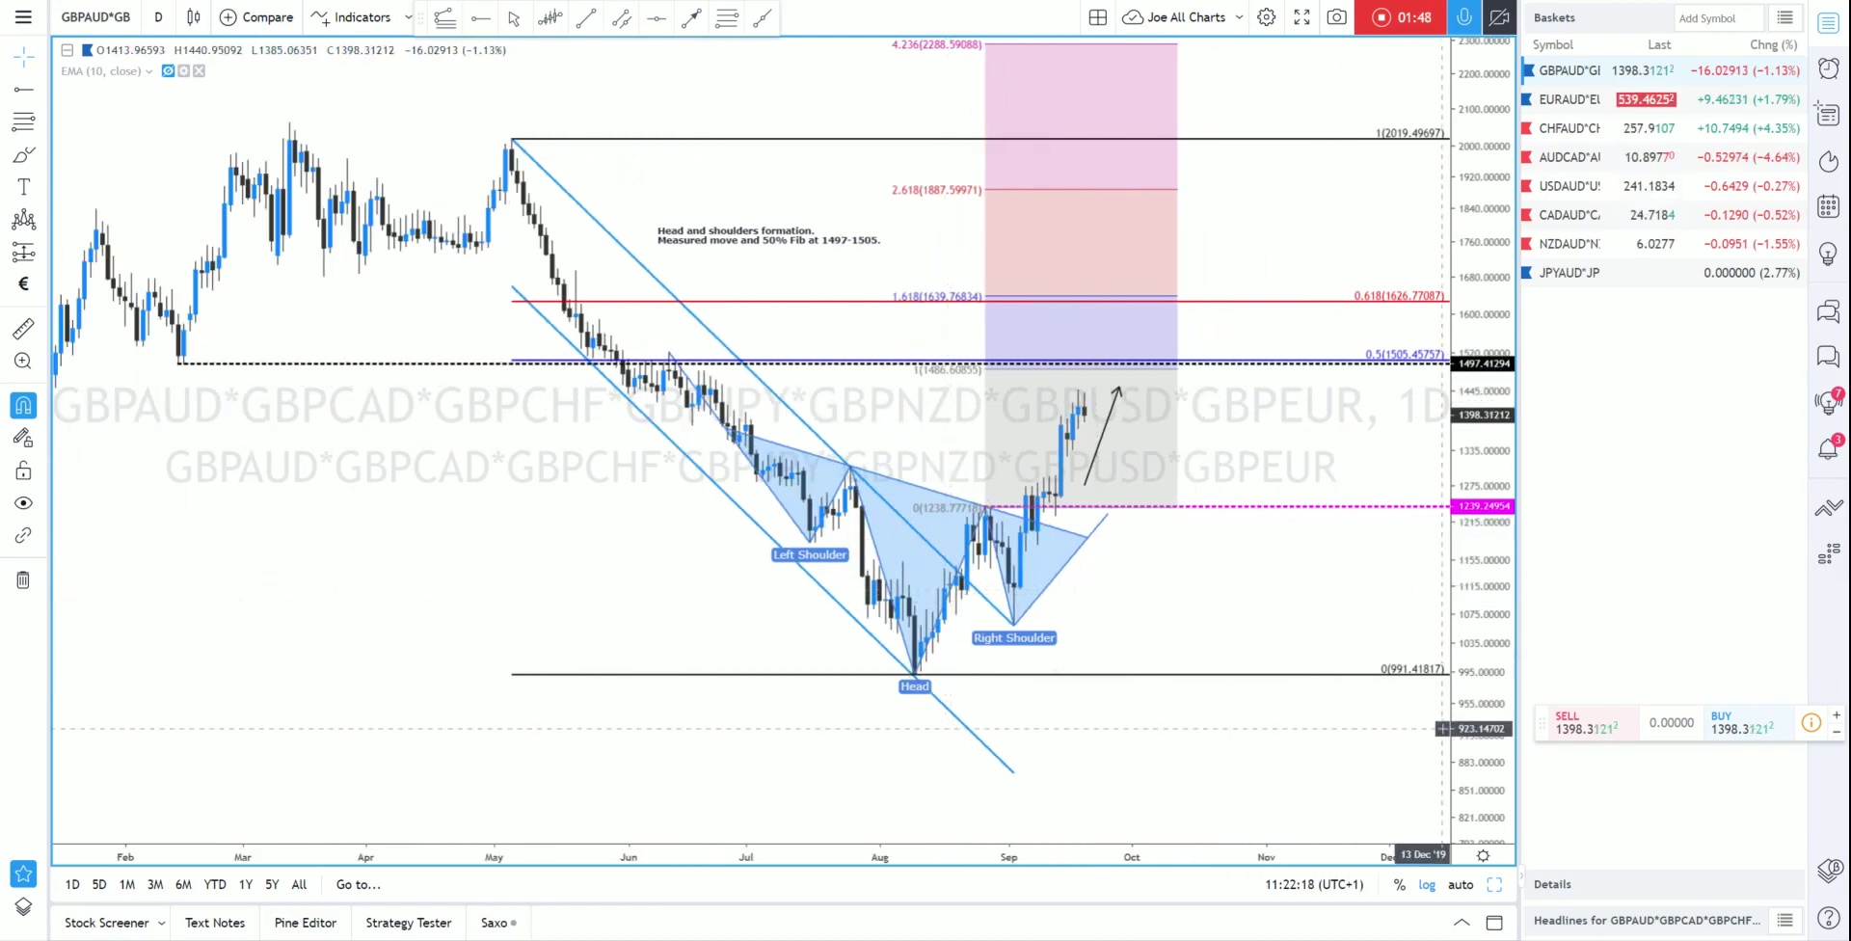
scroll(1196, 627, "up", 1)
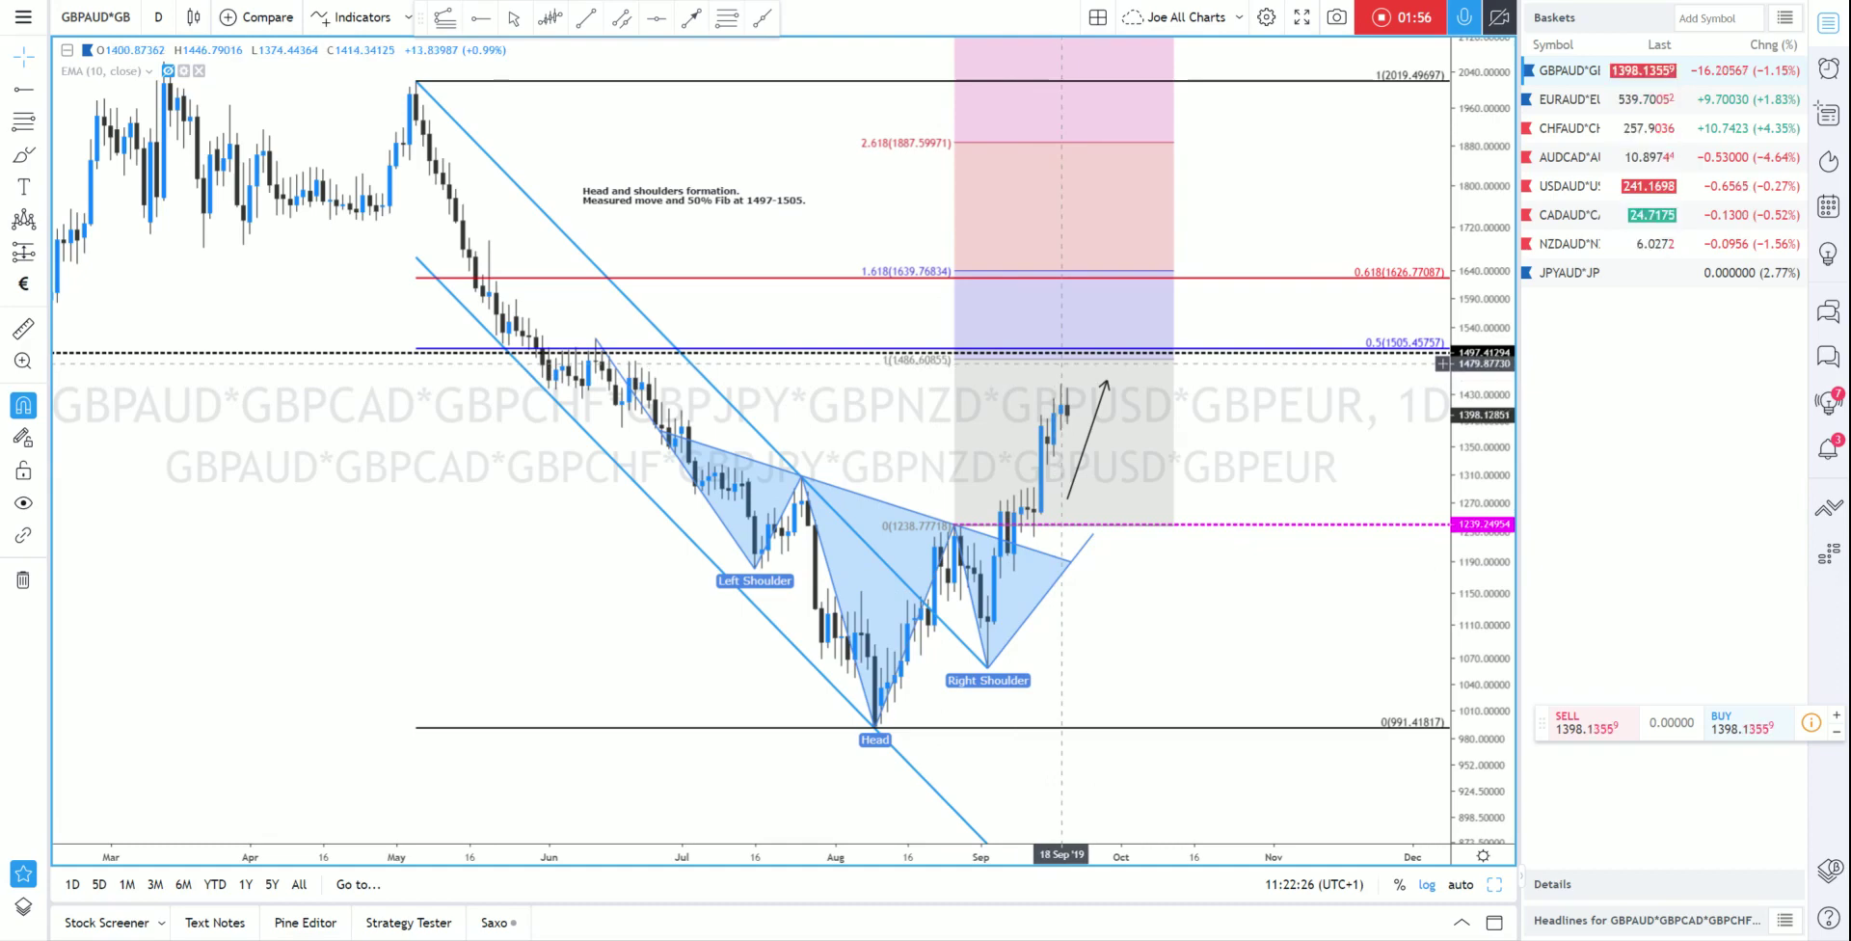
left_click_drag(1472, 530, 1465, 543)
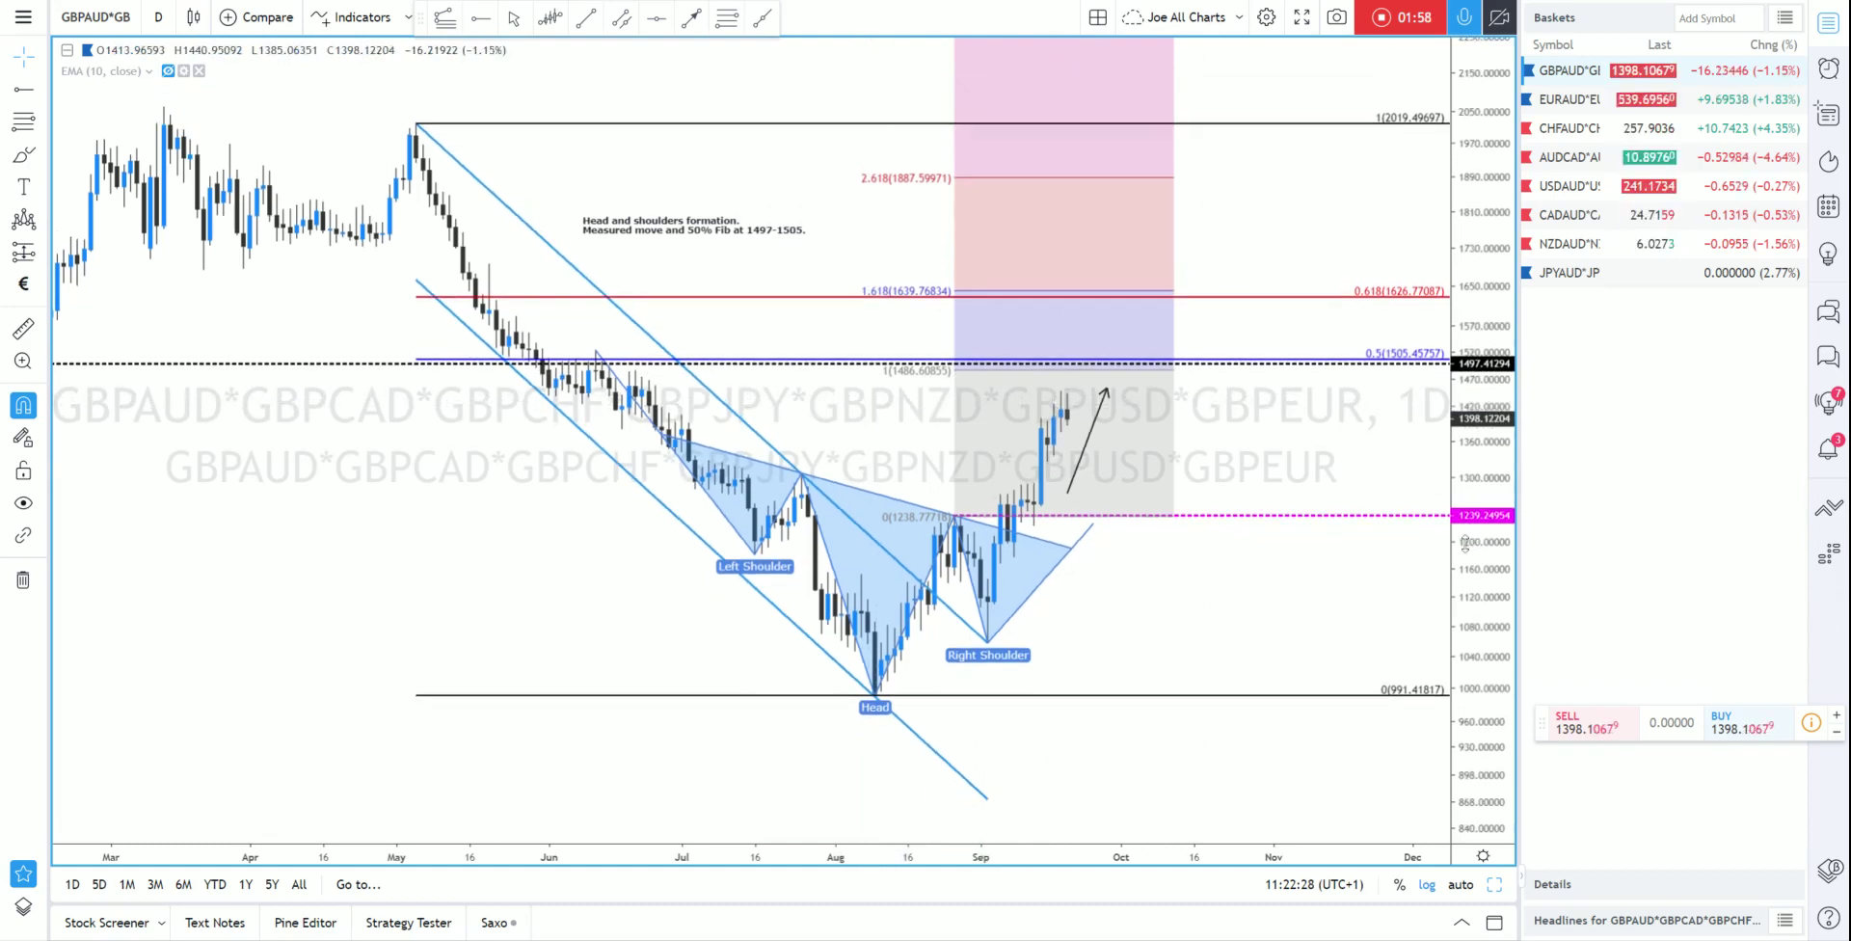
left_click_drag(1181, 577, 1187, 598)
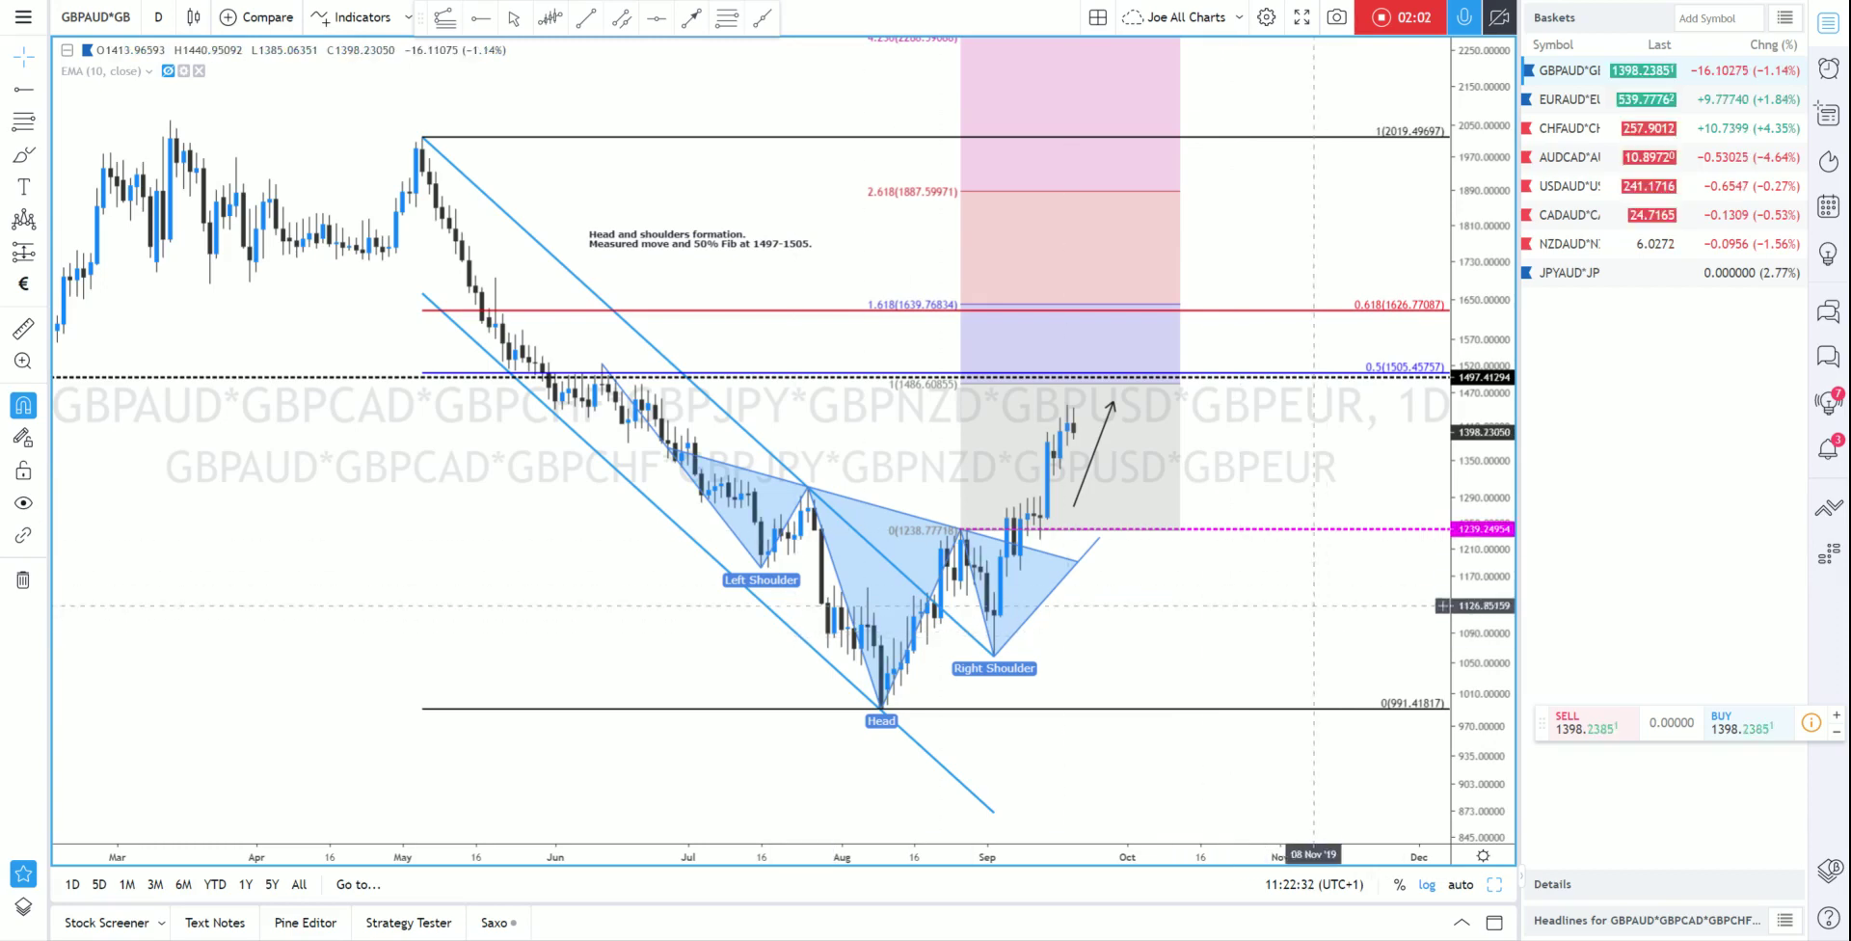
scroll(1253, 632, "down", 2)
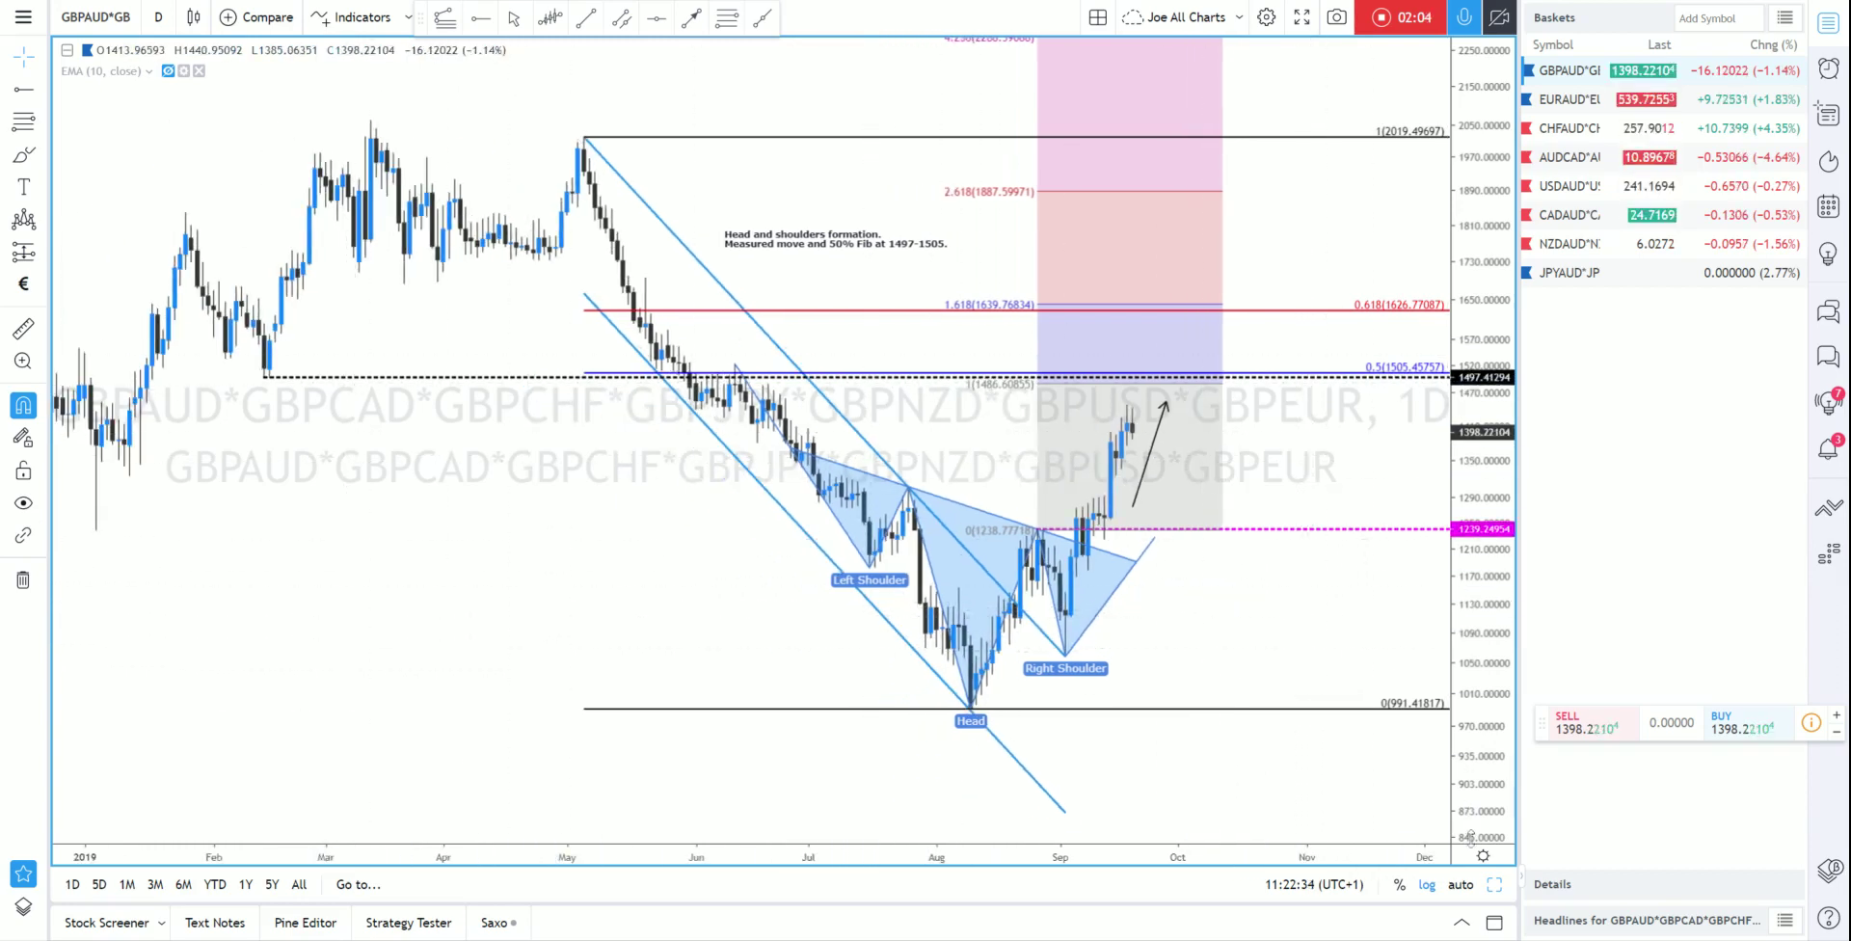
left_click(1497, 887)
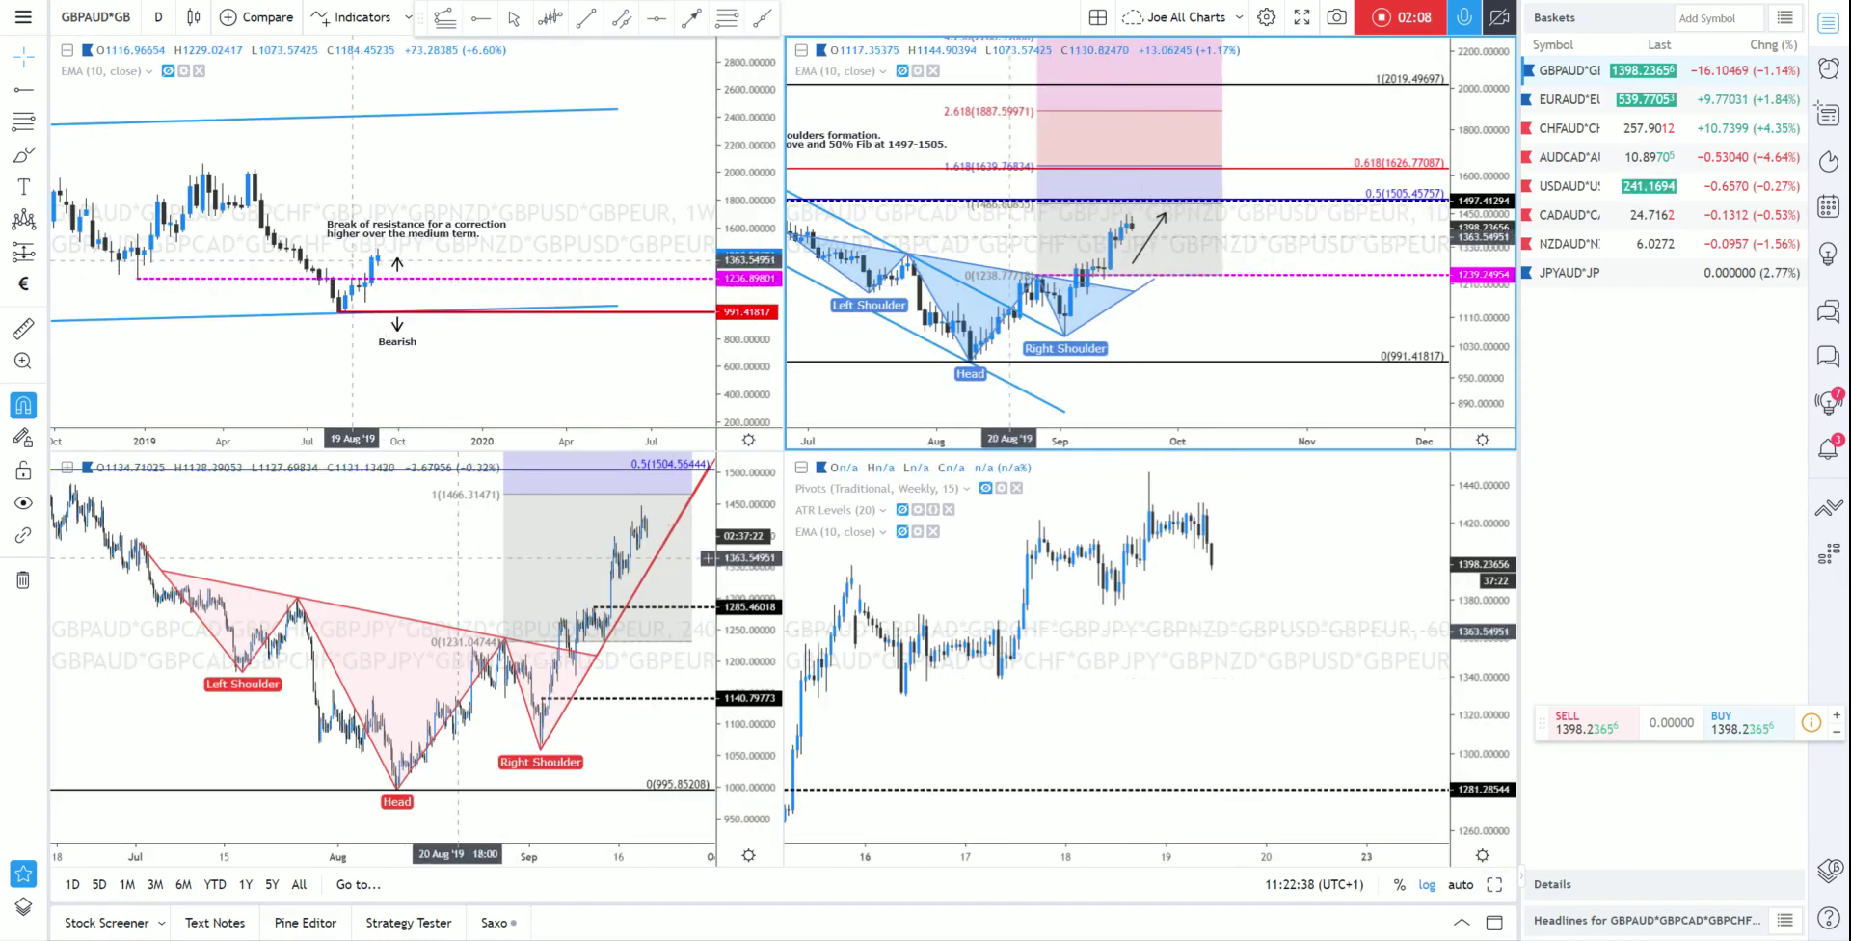
Enlarge the 4h GBP basket chart to fill the layout and rescale its price axis.
left_click(1495, 887)
scroll(1225, 825, "up", 5)
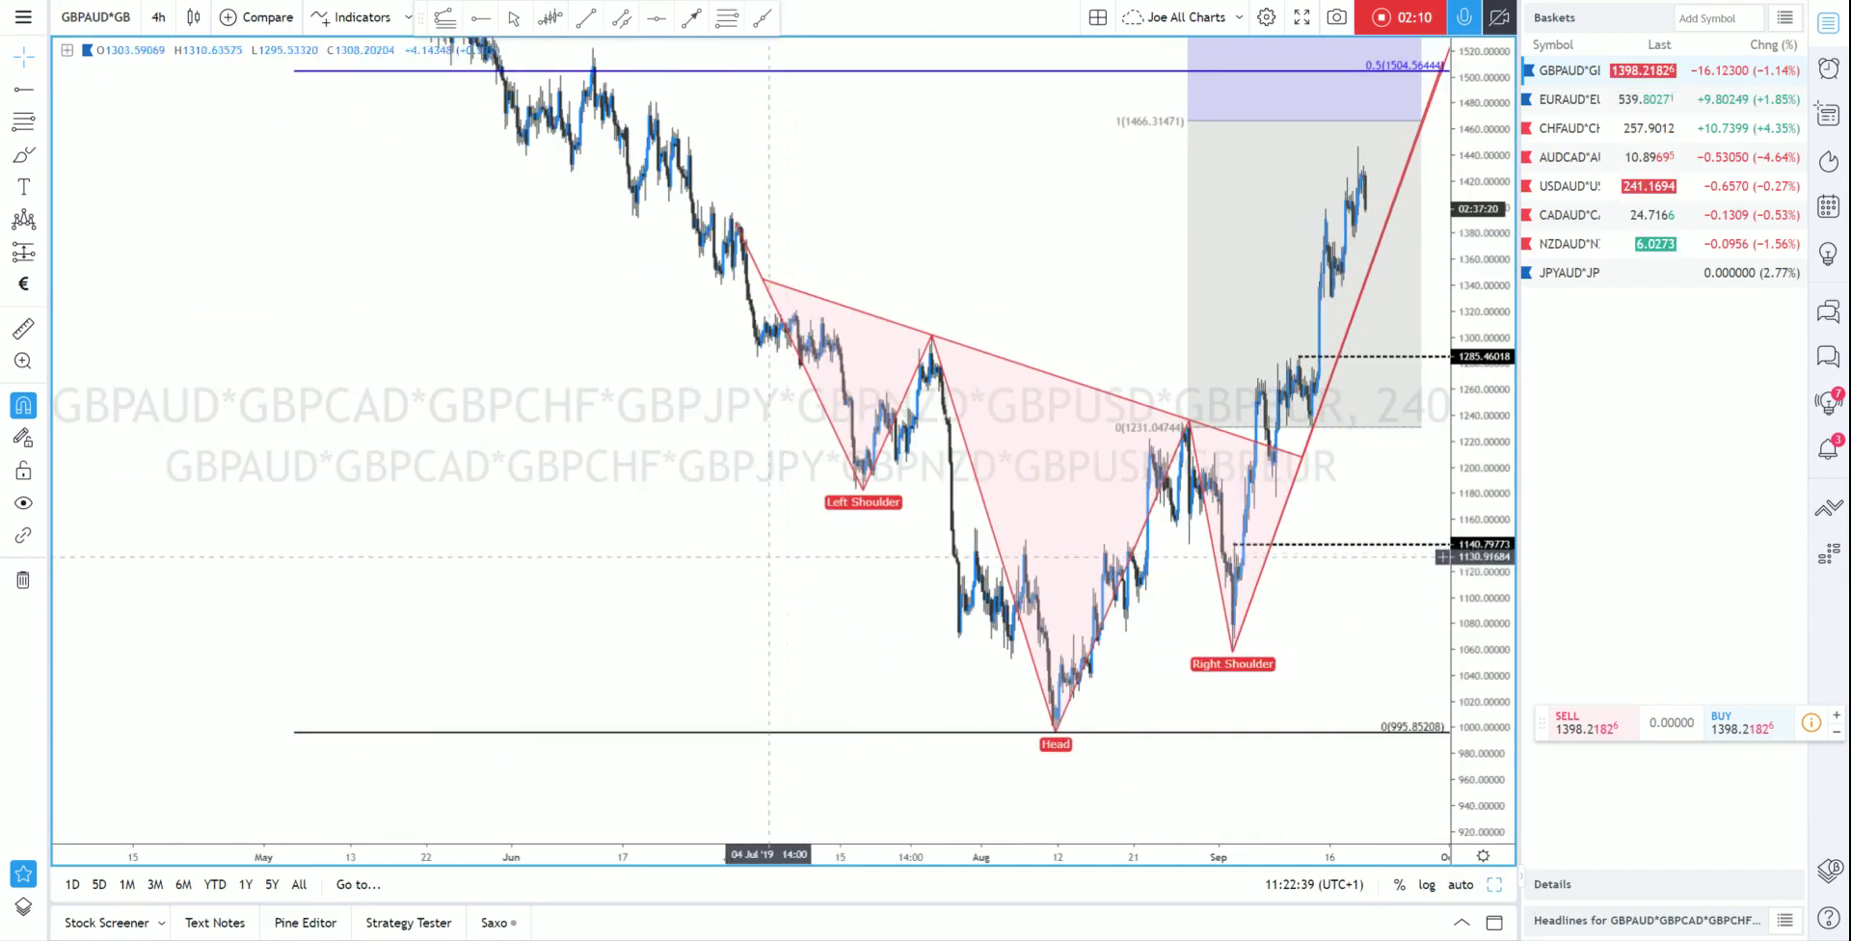
left_click_drag(1483, 513, 1483, 573)
scroll(1110, 623, "up", 3)
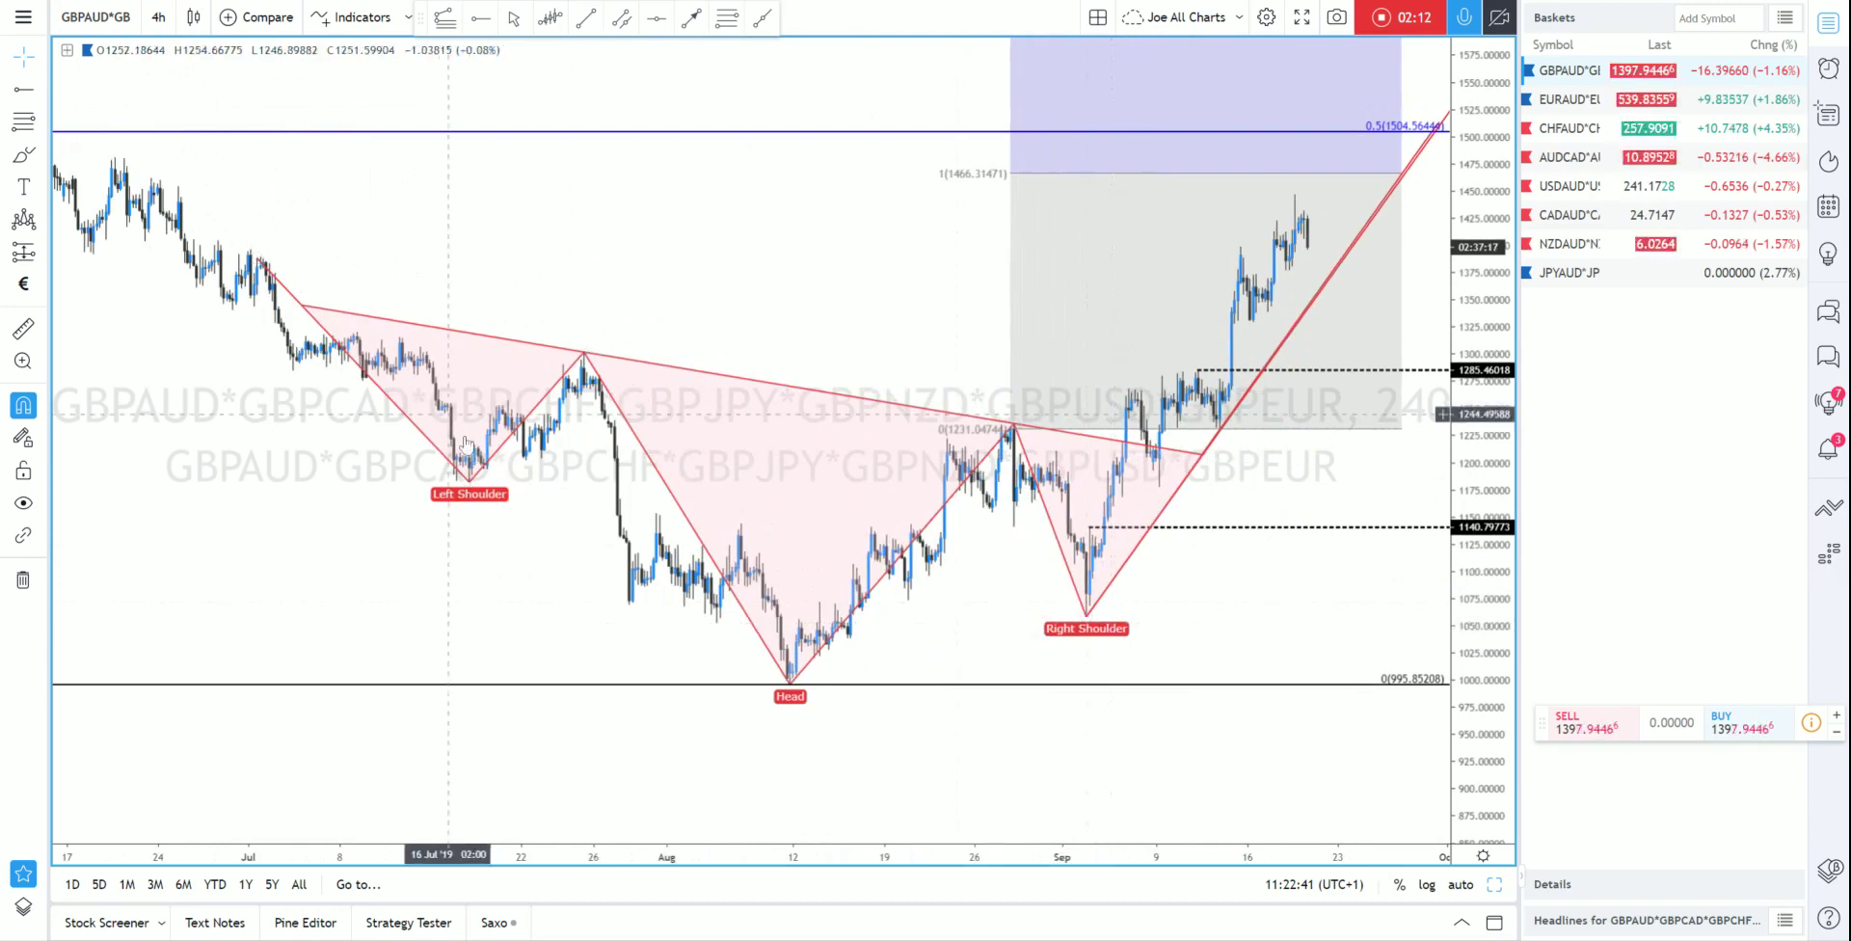
left_click_drag(1369, 497, 1312, 558)
scroll(1290, 546, "down", 2)
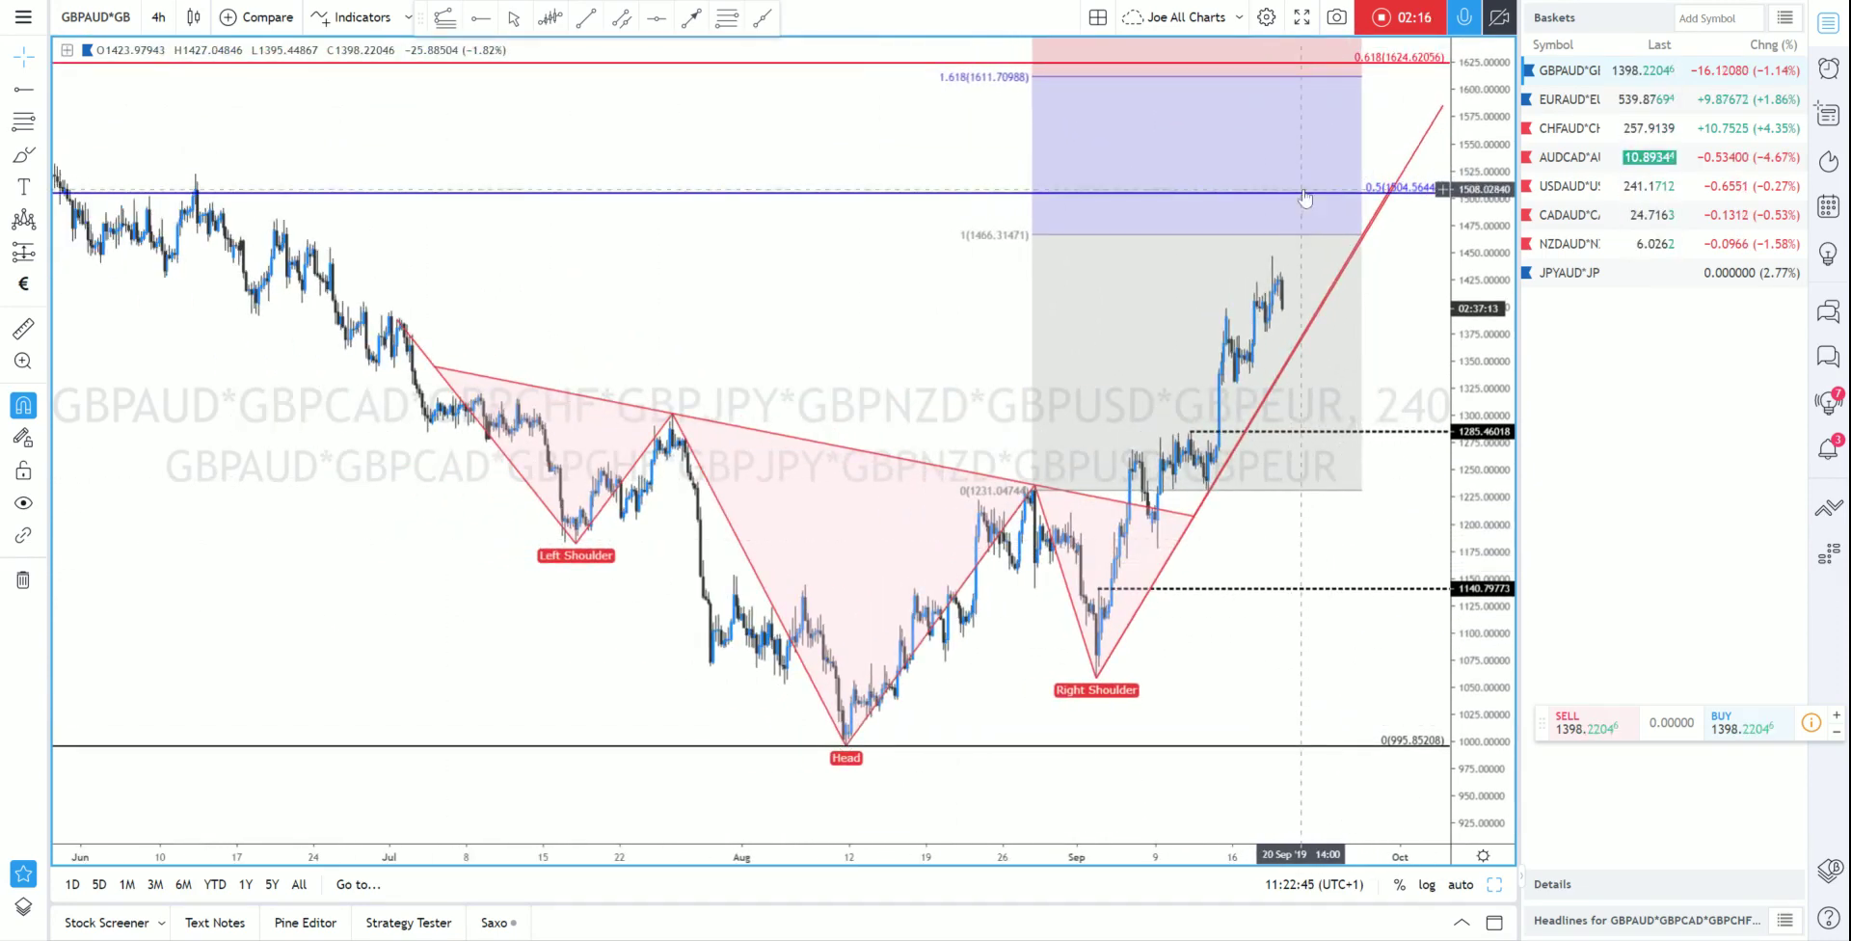
Zoom the 4h chart on the head-and-shoulders targets, then bring up the saved watchlists list.
scroll(1110, 234, "down", 2)
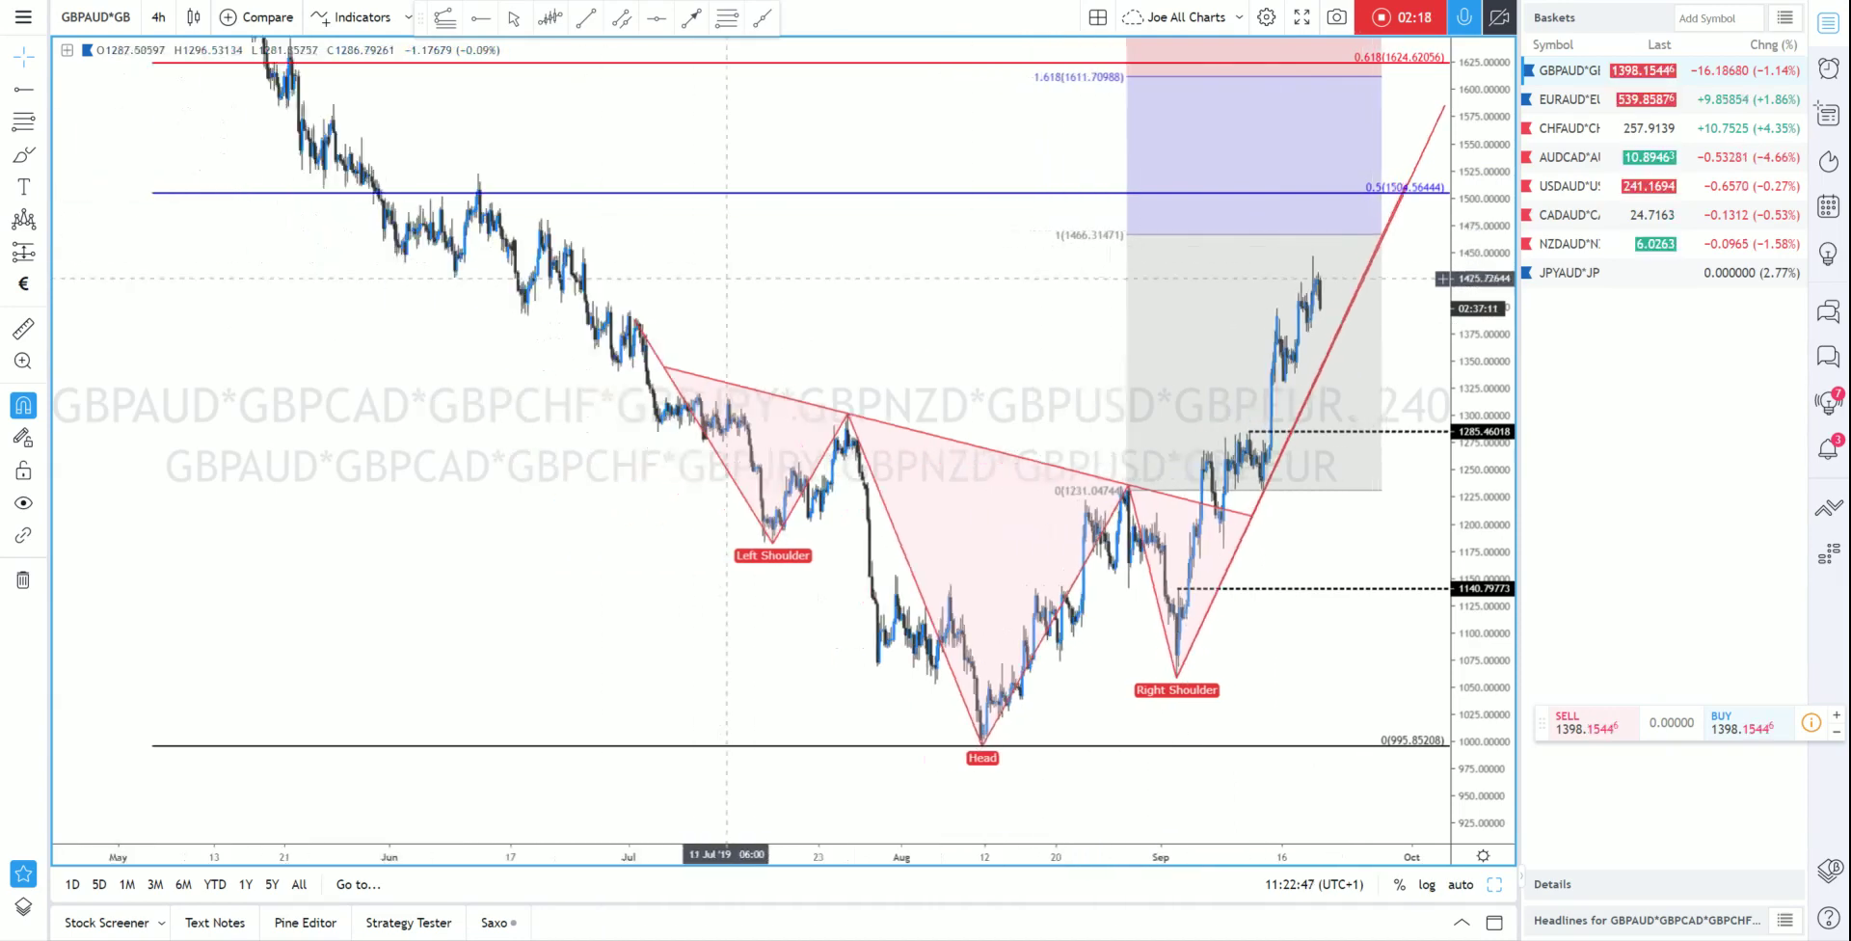
left_click_drag(1504, 347, 1502, 434)
scroll(1358, 562, "up", 5)
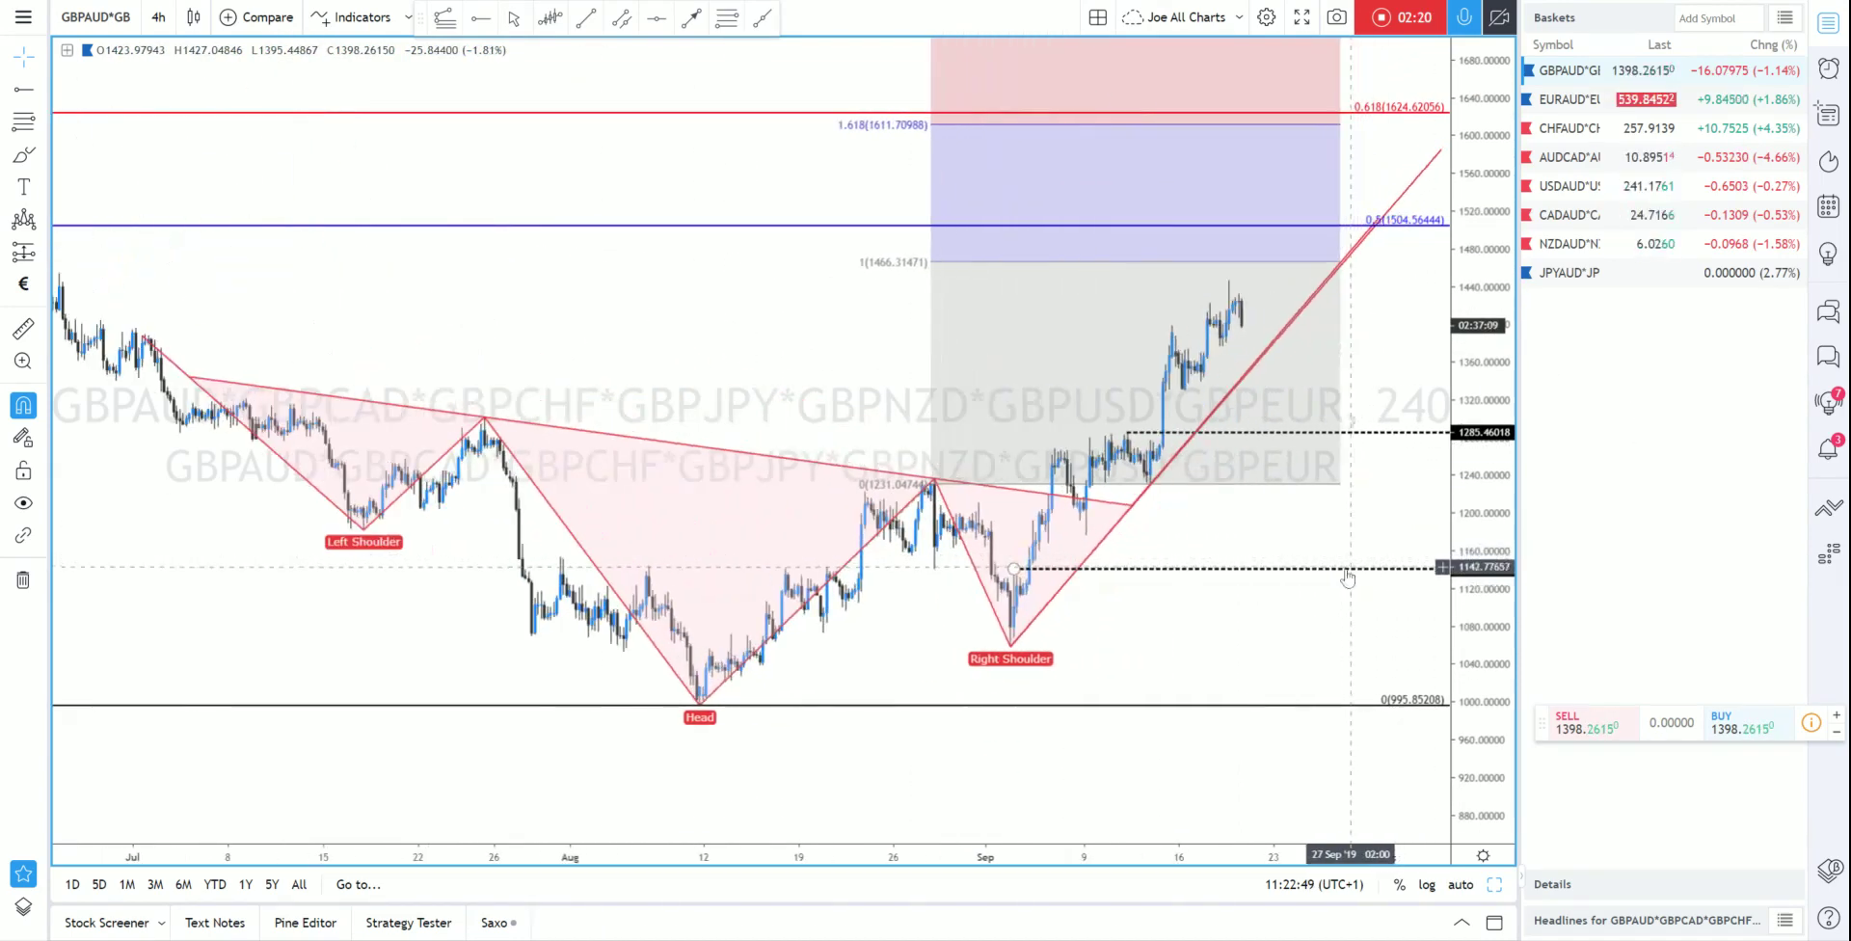
scroll(1082, 616, "up", 2)
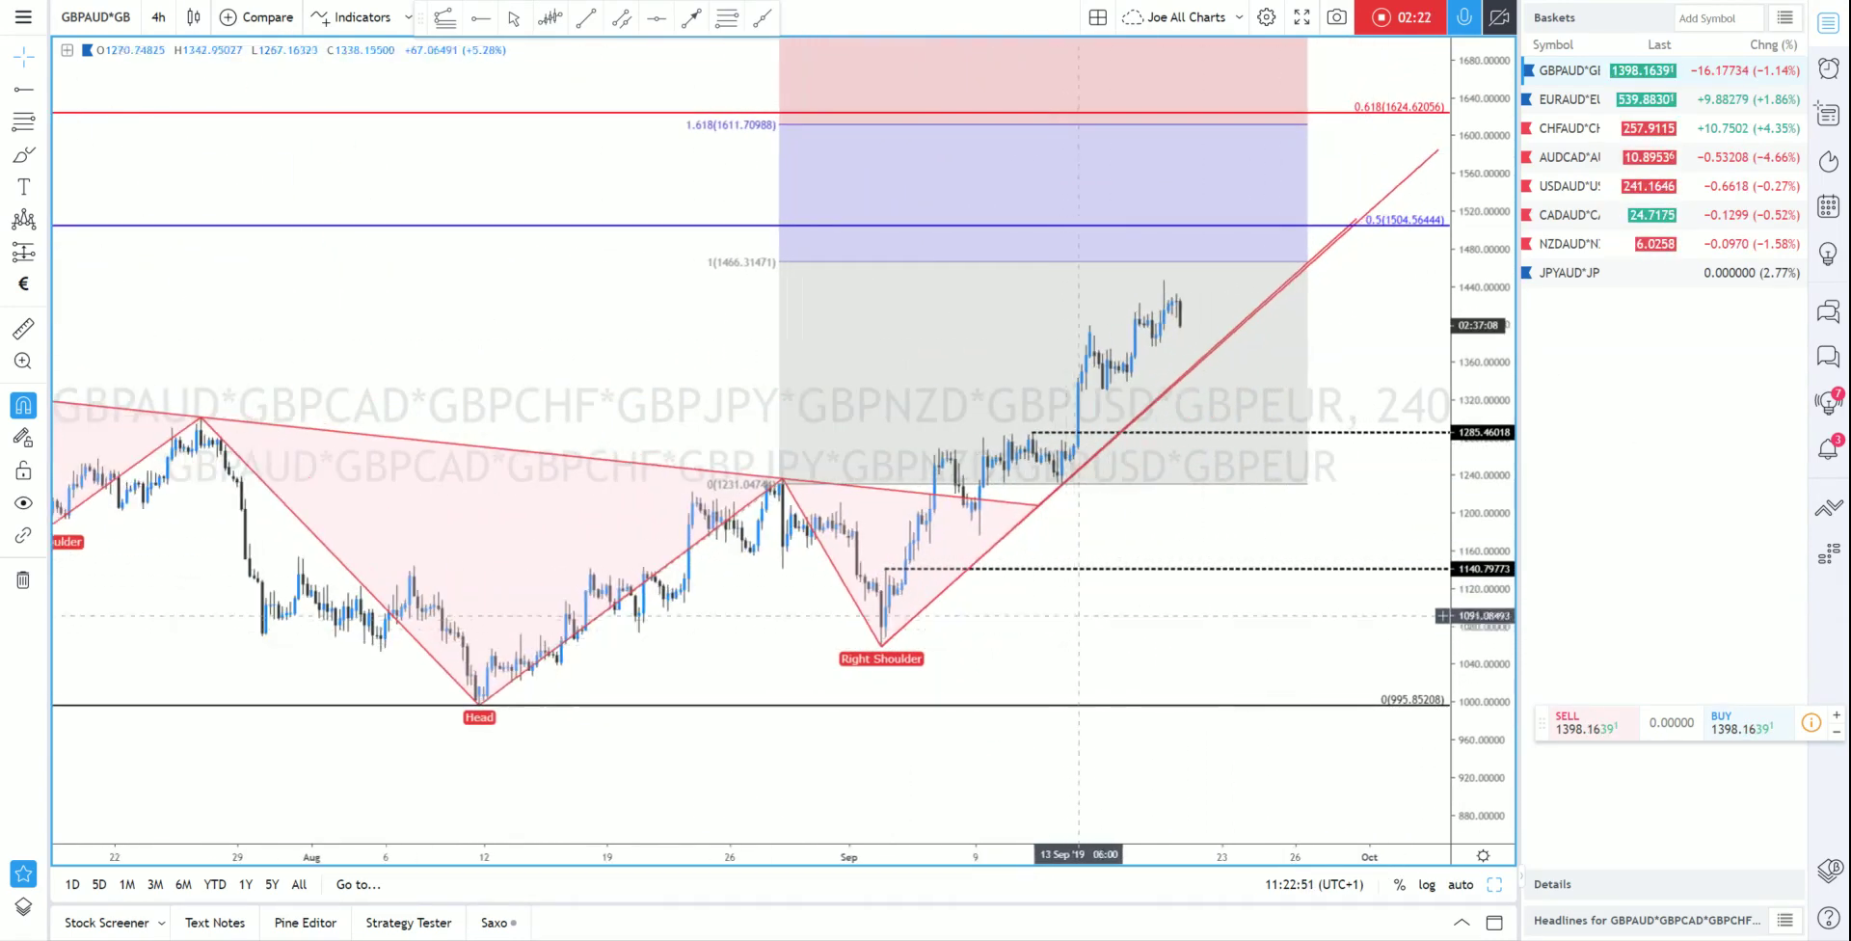
scroll(1252, 330, "down", 2)
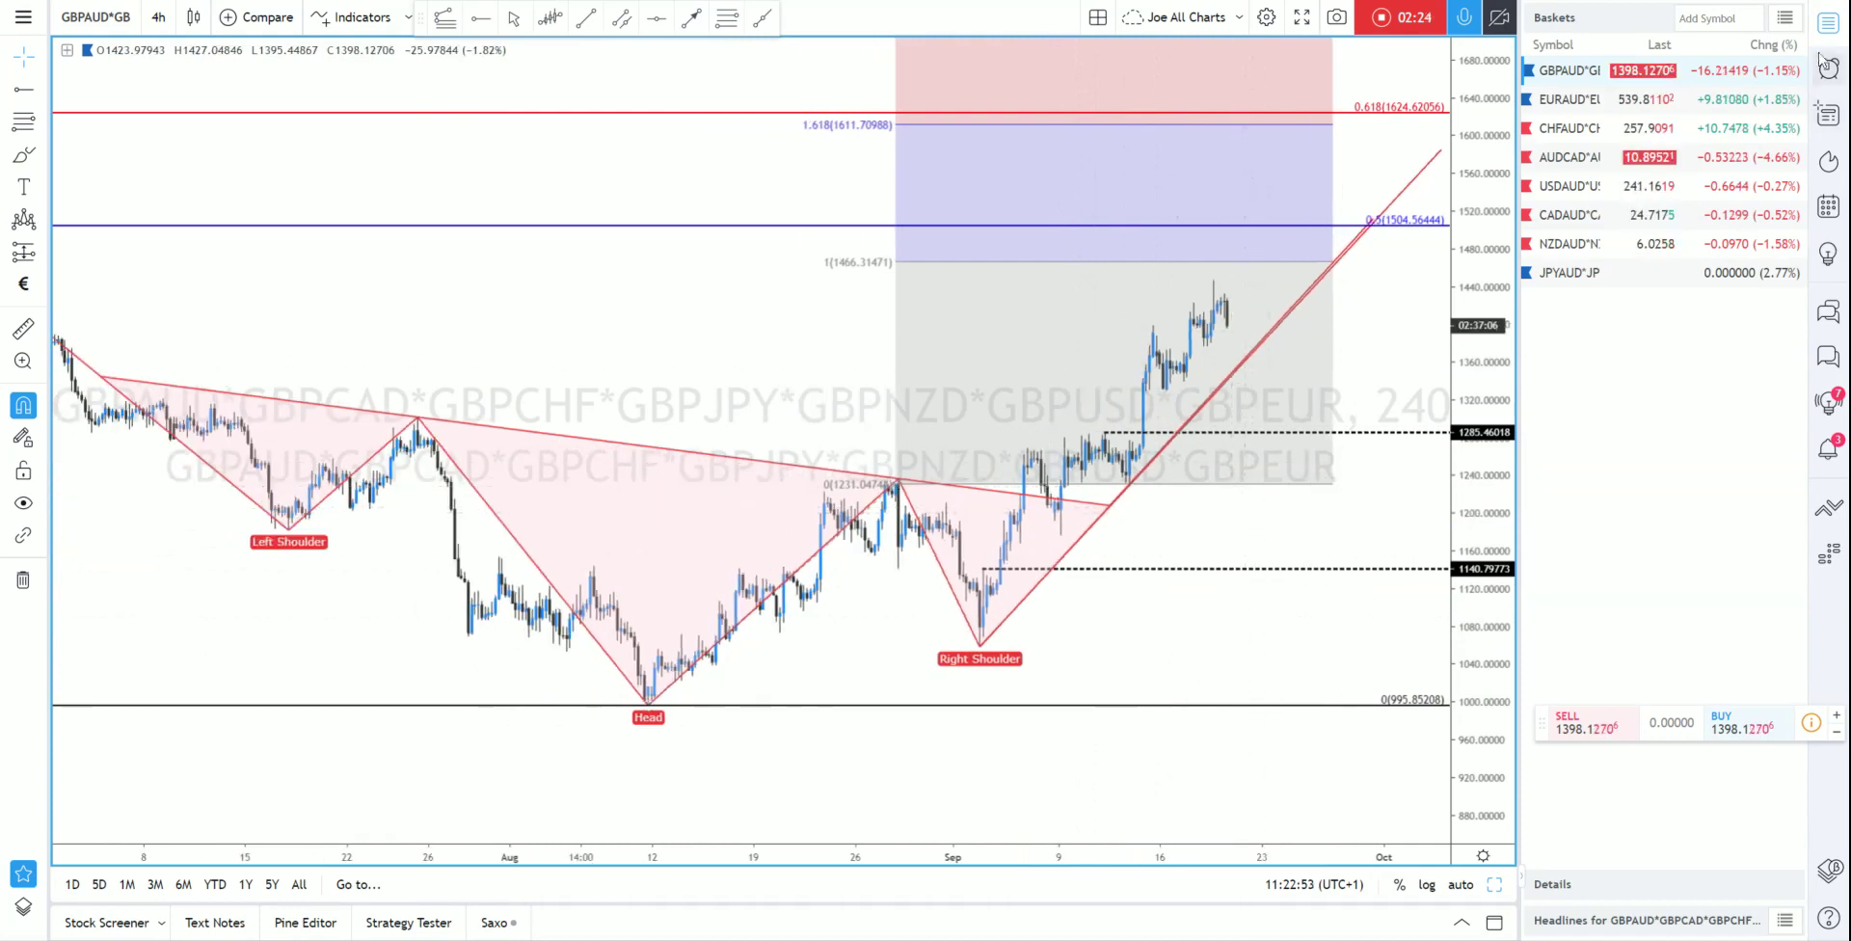
left_click(1554, 17)
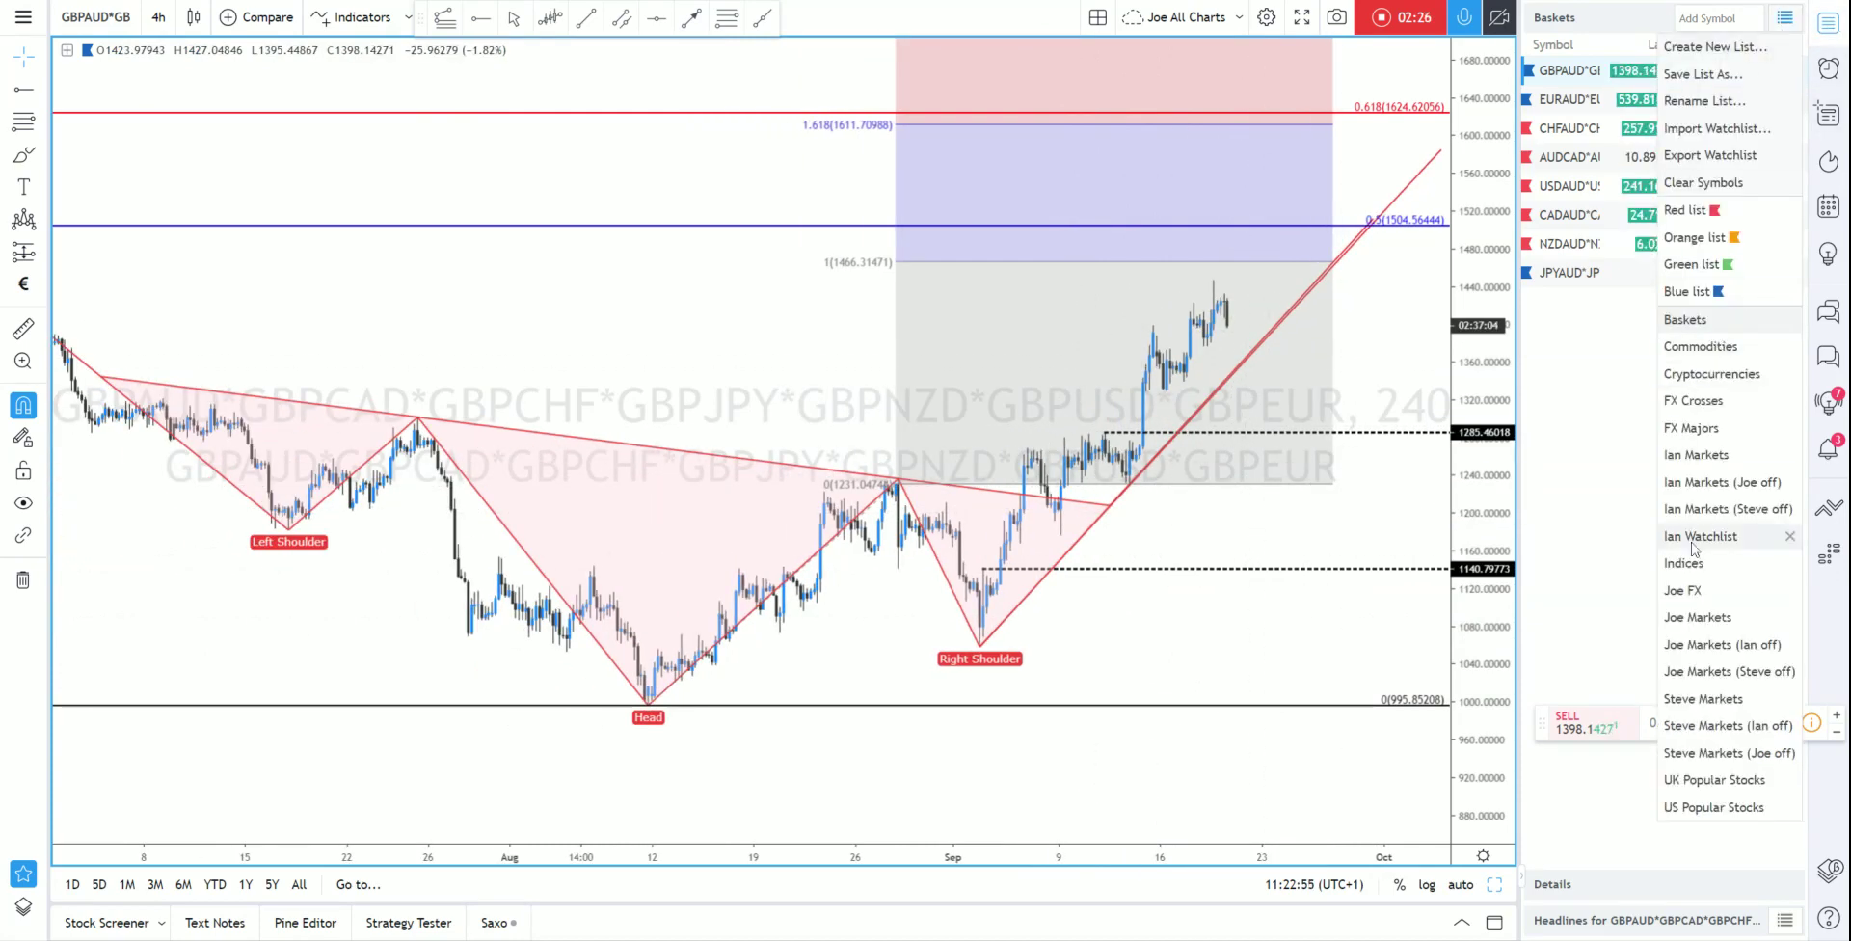
Load the currency-pairs watchlist and show GBPUSD across all four timeframe charts.
left_click(1723, 646)
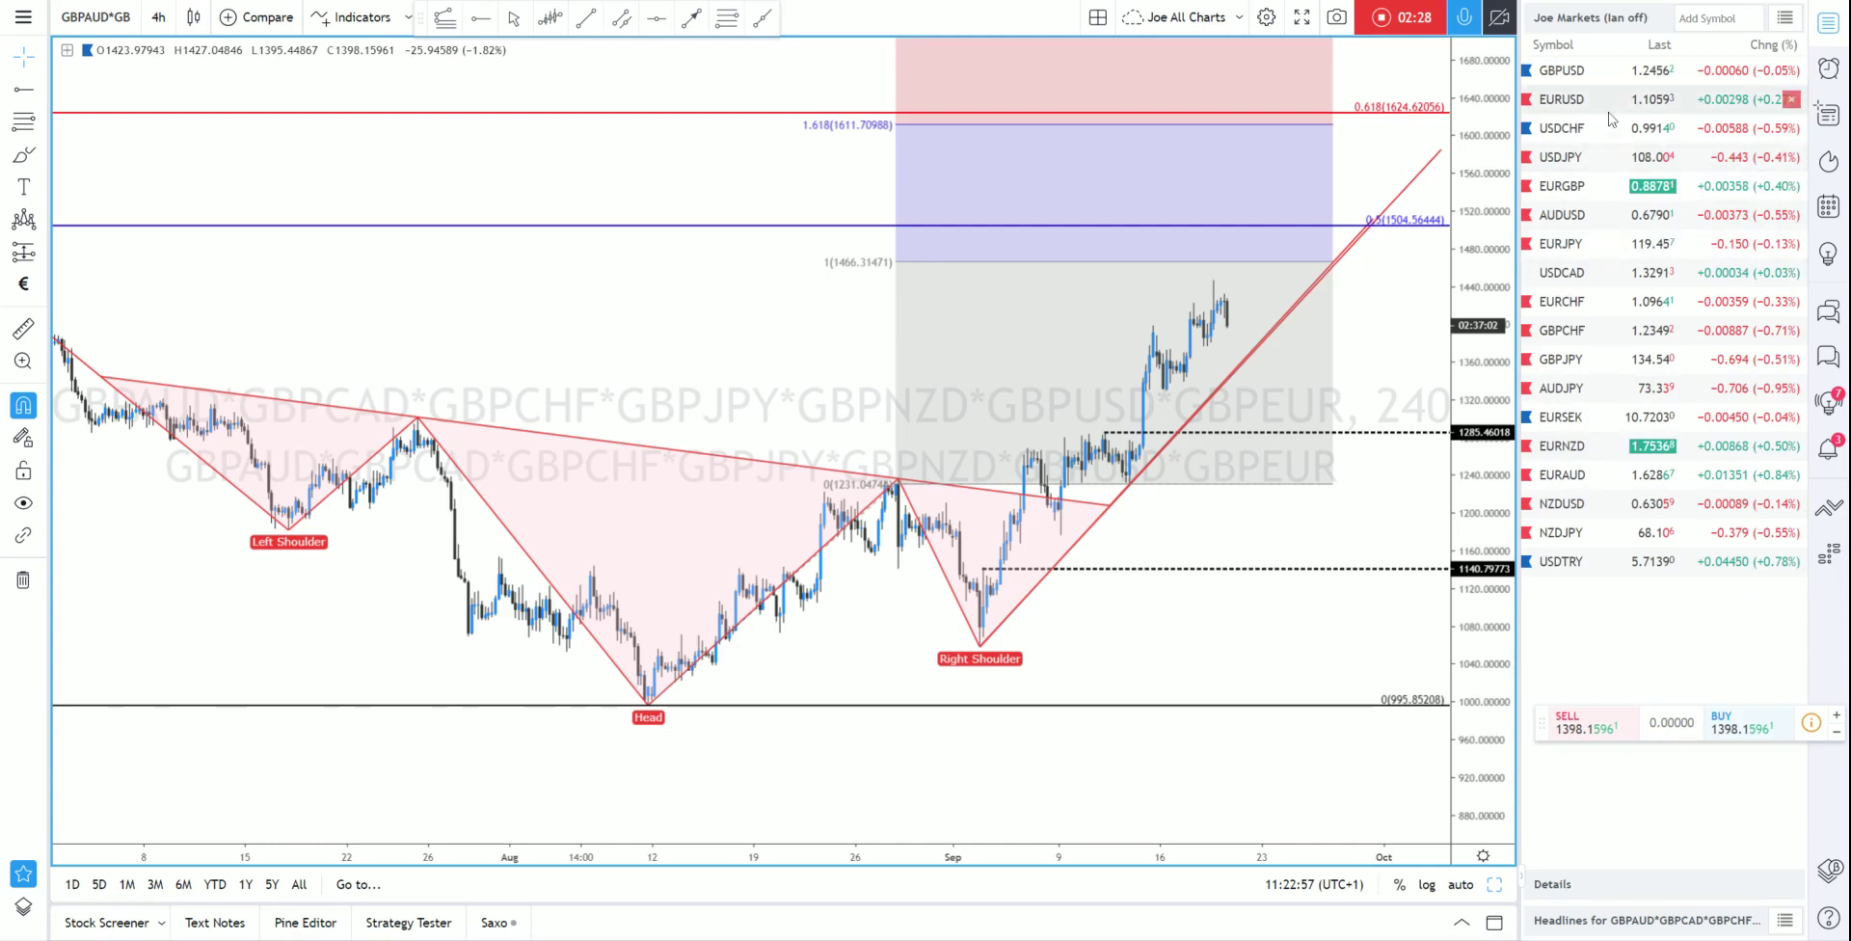
left_click(1576, 71)
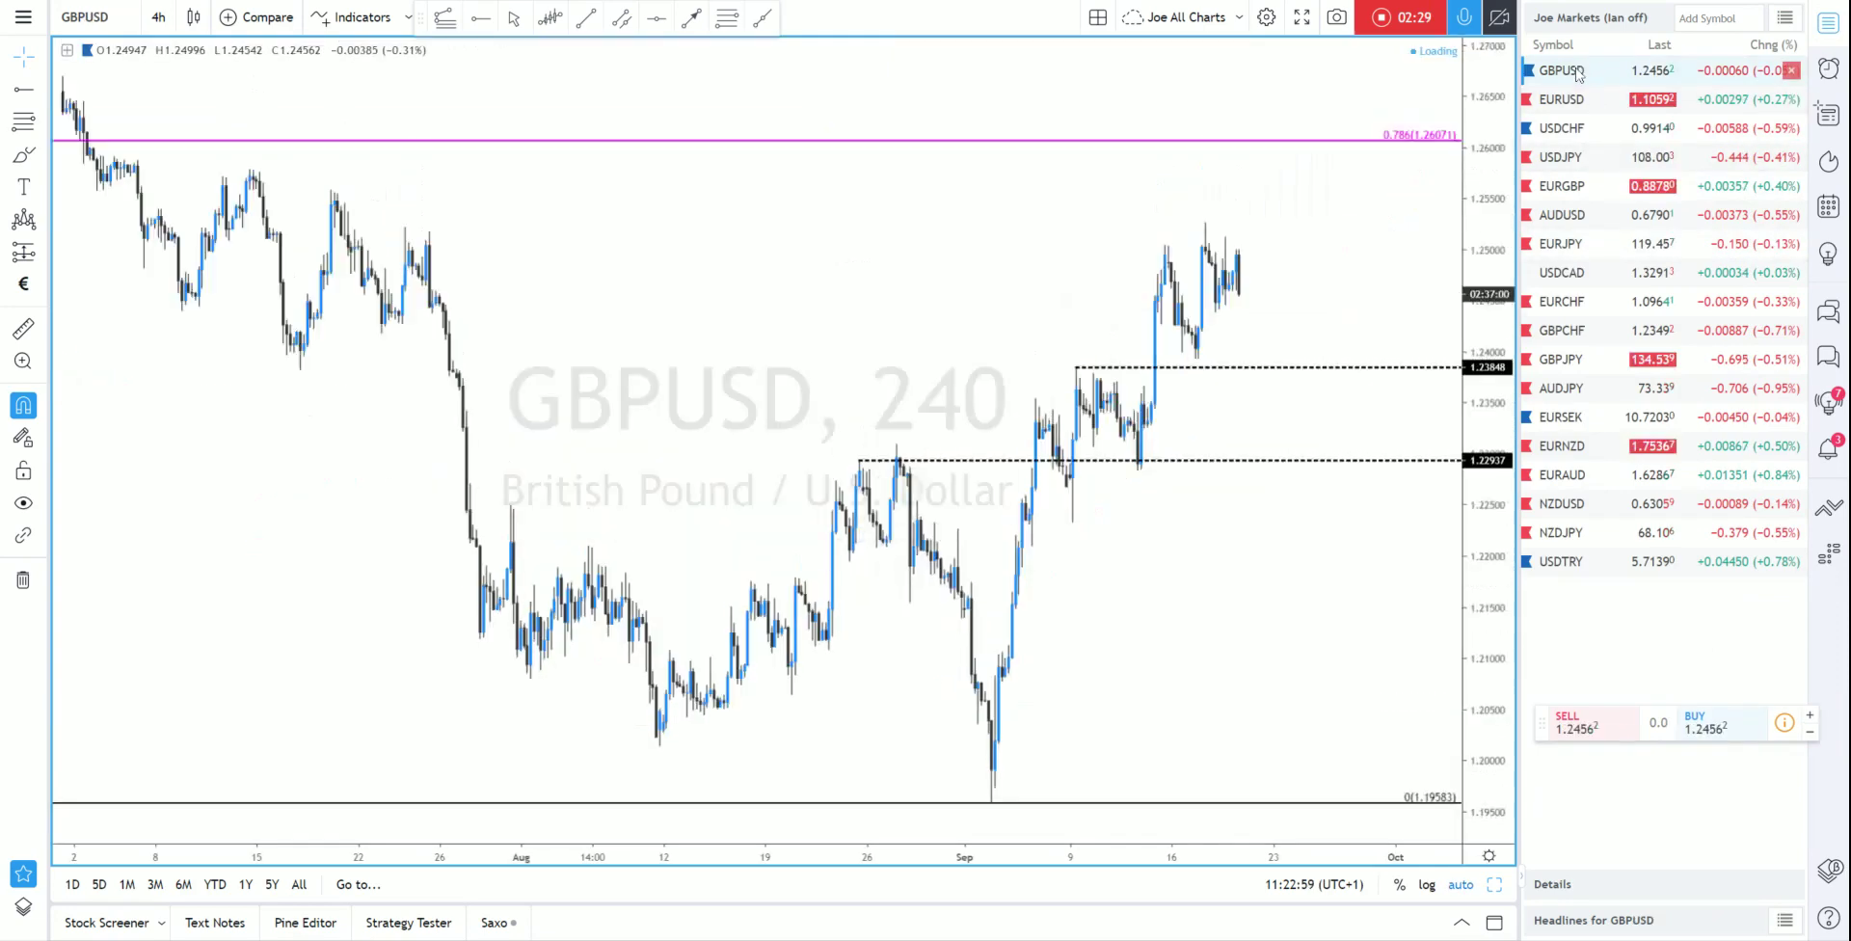
left_click(1487, 888)
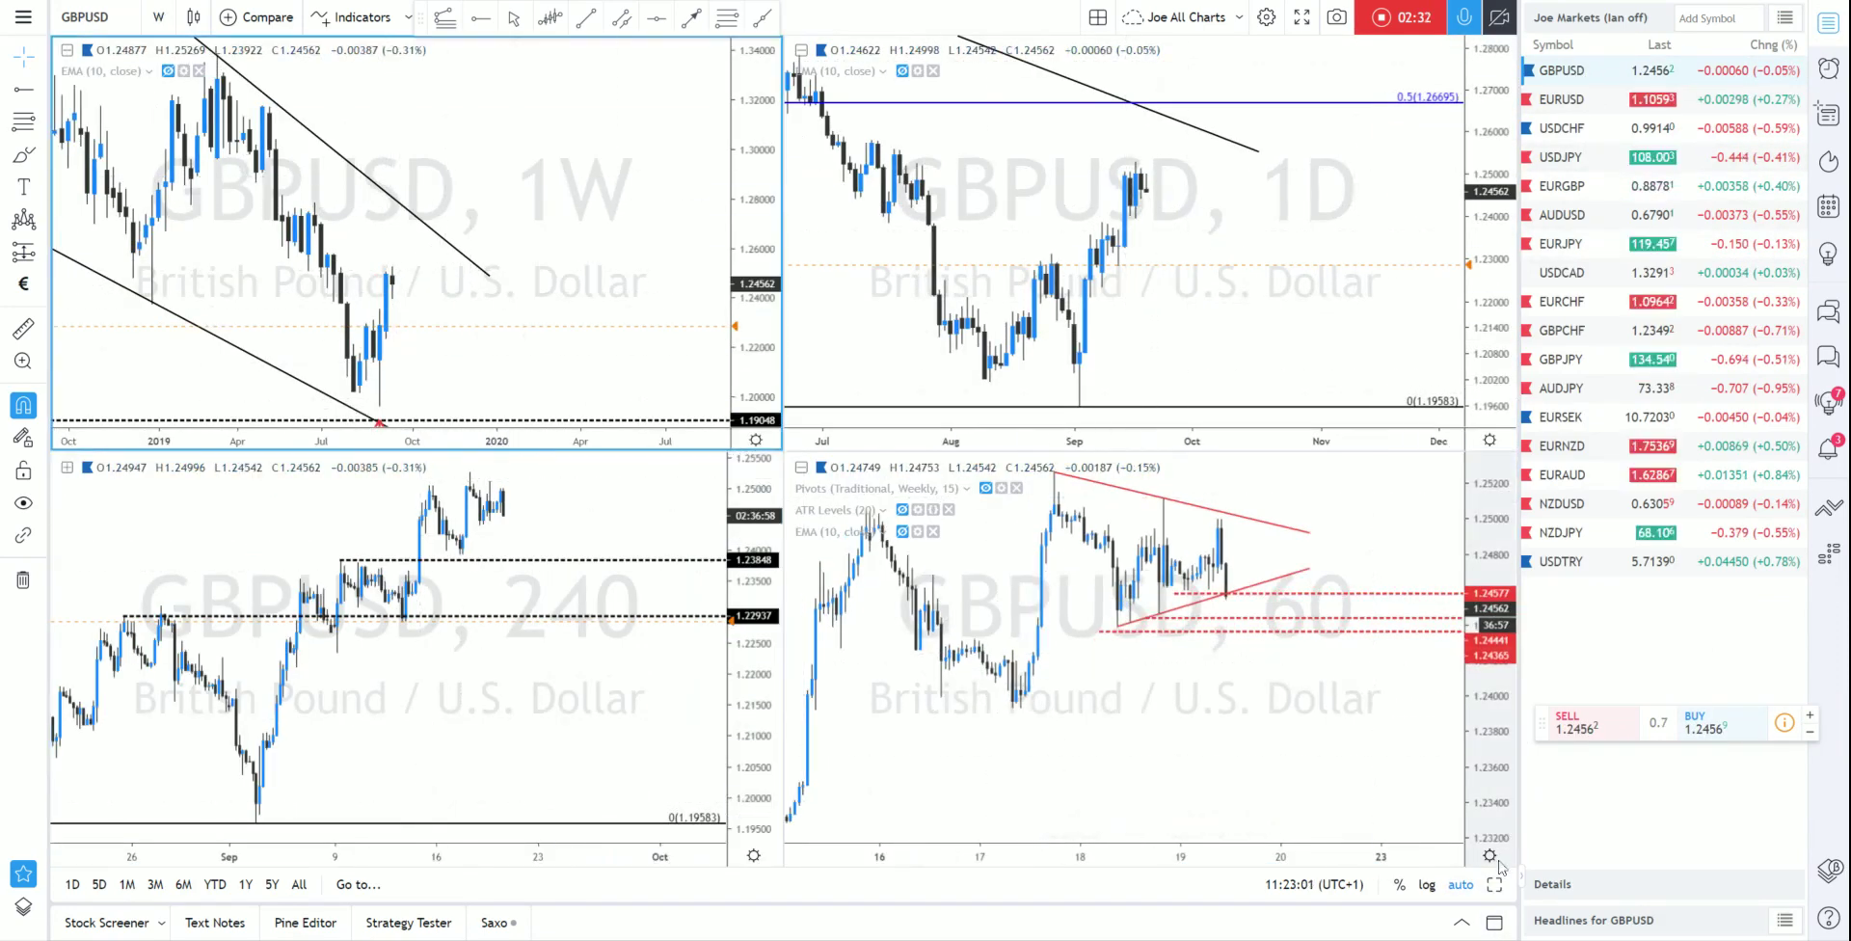
Enlarge the GBPUSD weekly chart to frame the falling channel and Bullish outside candle, then restore the grid.
left_click(1489, 889)
left_click_drag(1487, 290, 1487, 558)
scroll(1248, 547, "up", 1)
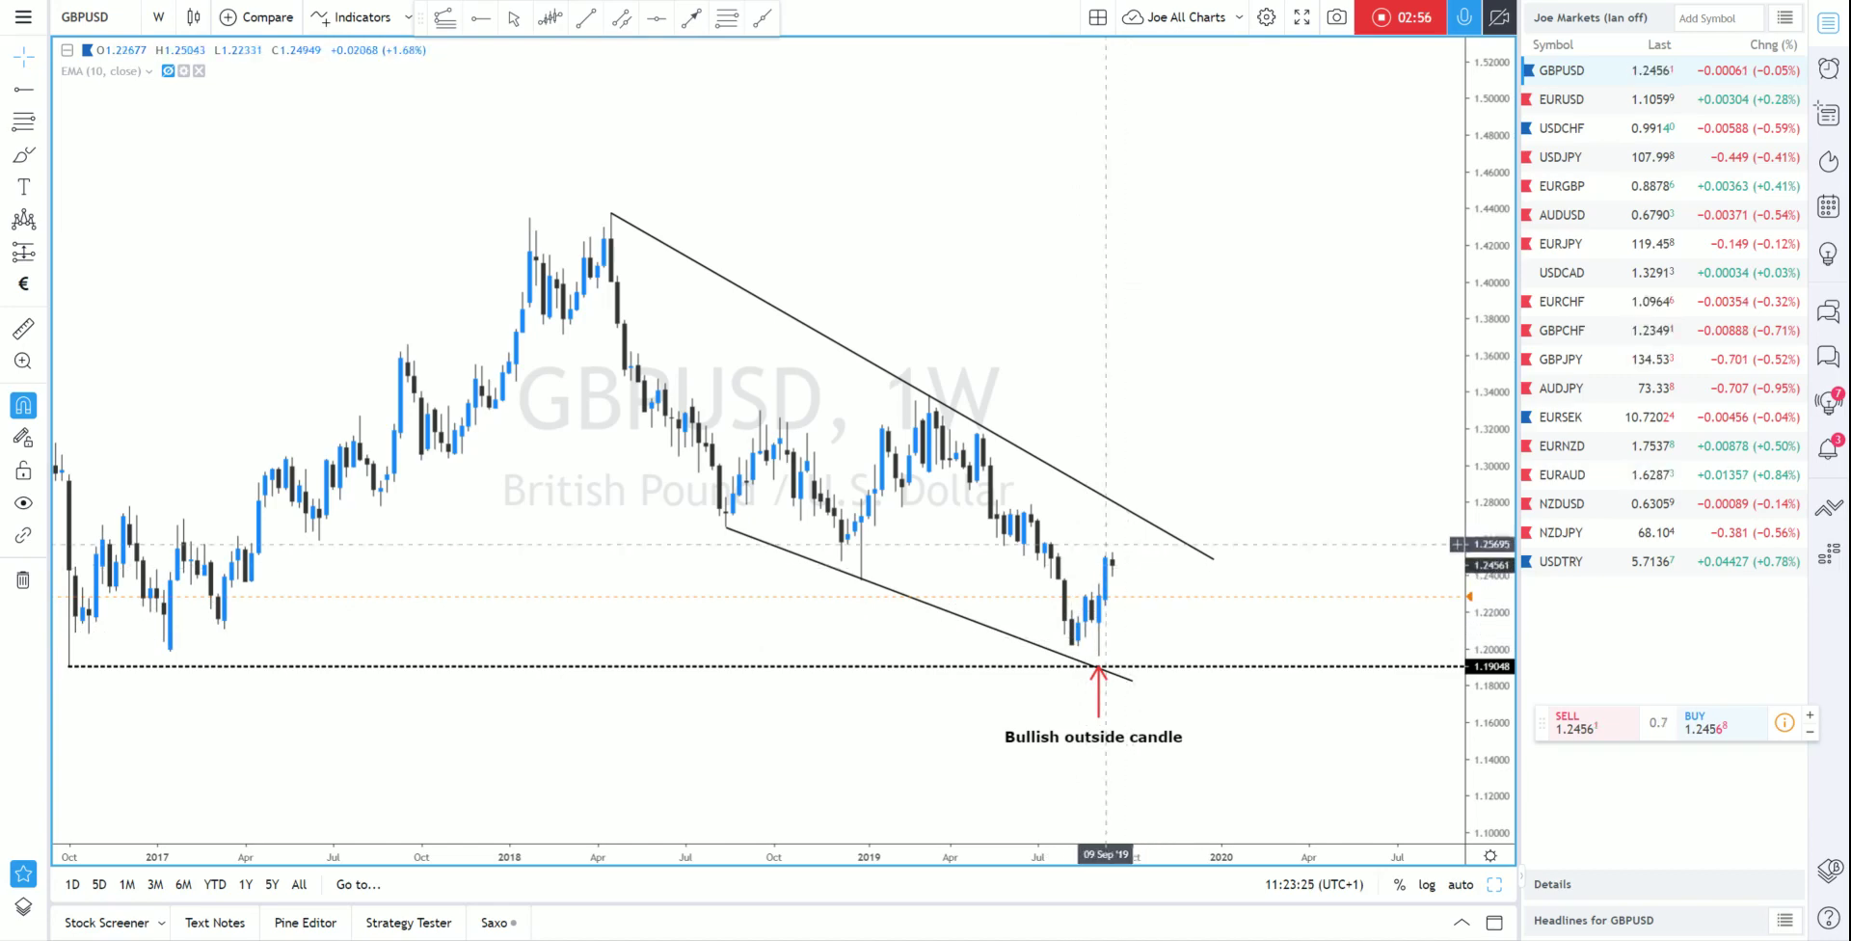
scroll(771, 337, "up", 2)
left_click_drag(1467, 651, 1468, 603)
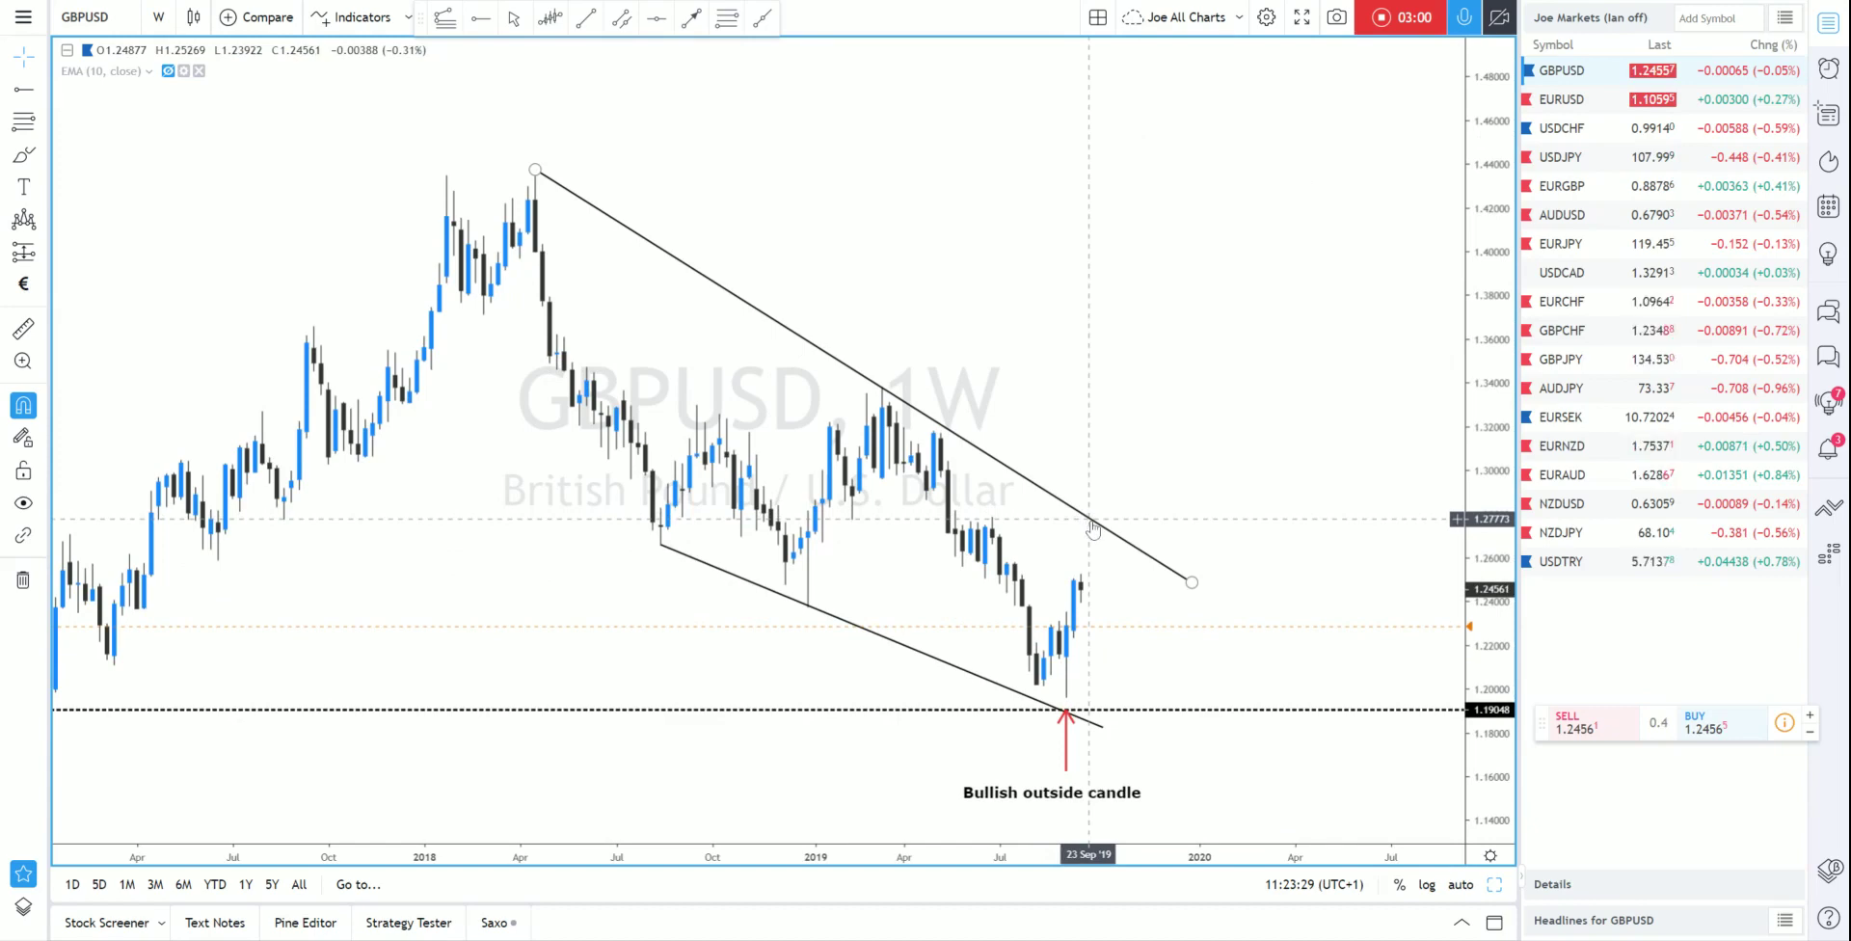
left_click(1493, 887)
left_click(1253, 331)
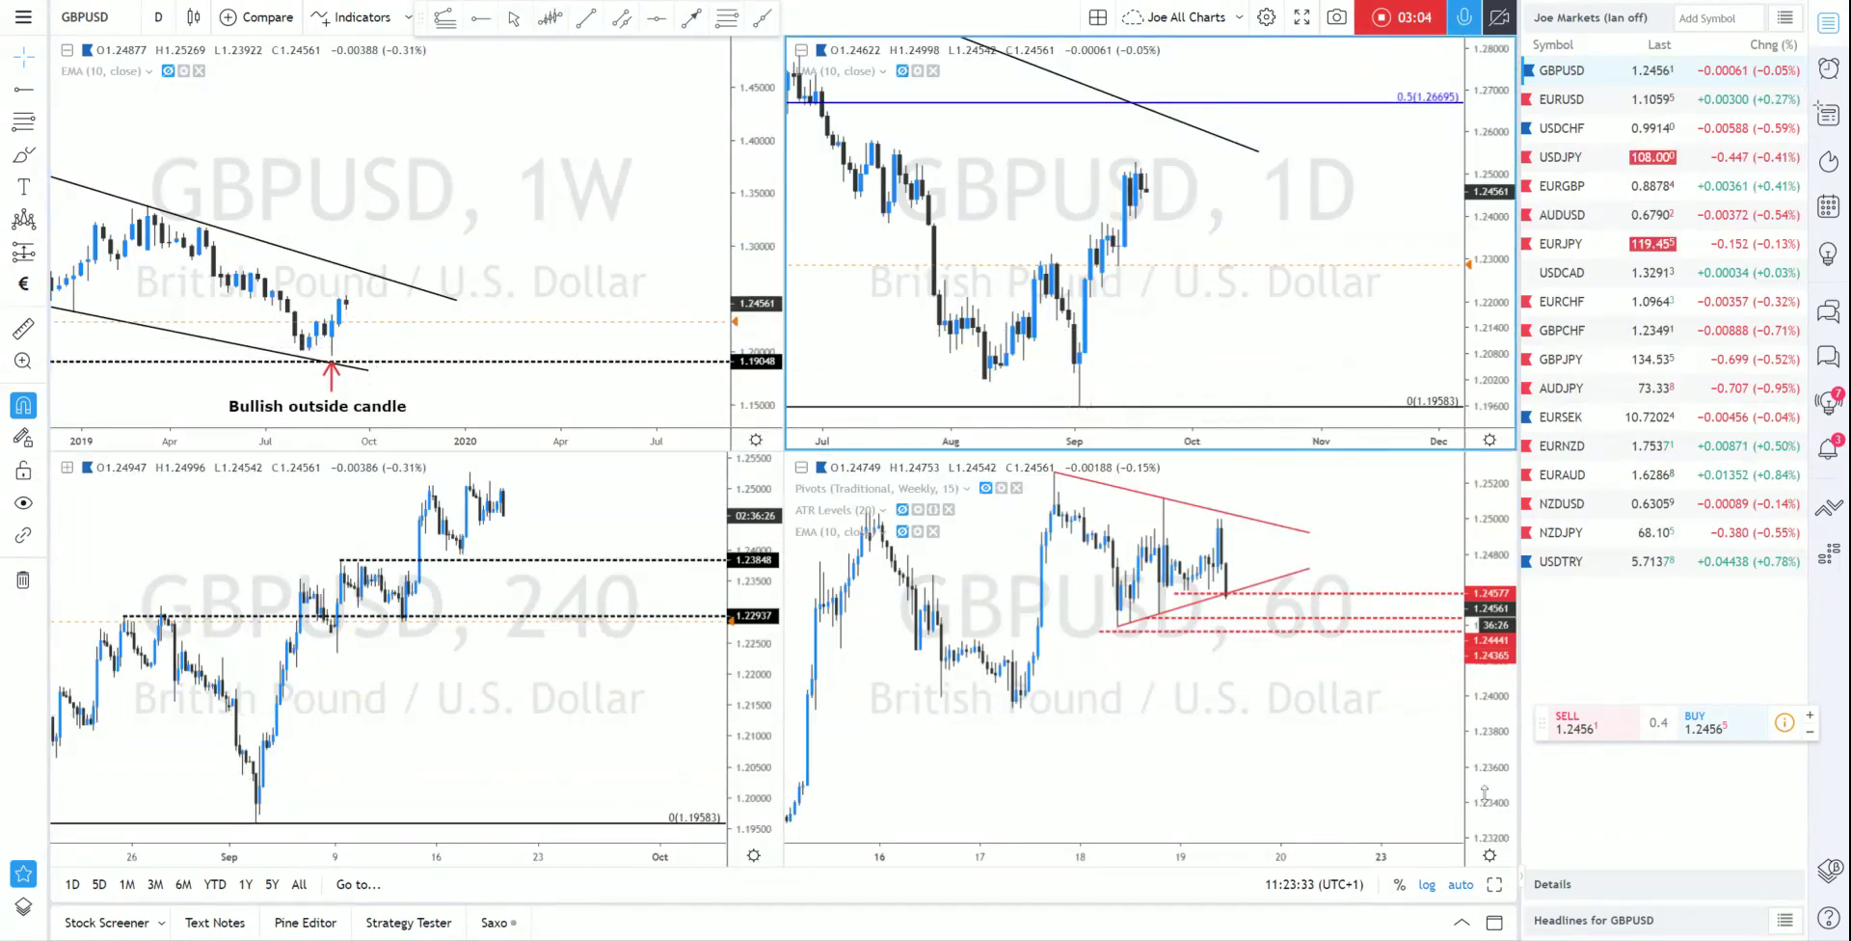
Enlarge the GBPUSD daily chart and rescale it to review the downtrend line and 0.5 Fibonacci level.
left_click(1495, 887)
left_click_drag(1203, 856, 1192, 856)
left_click_drag(1491, 552, 1491, 598)
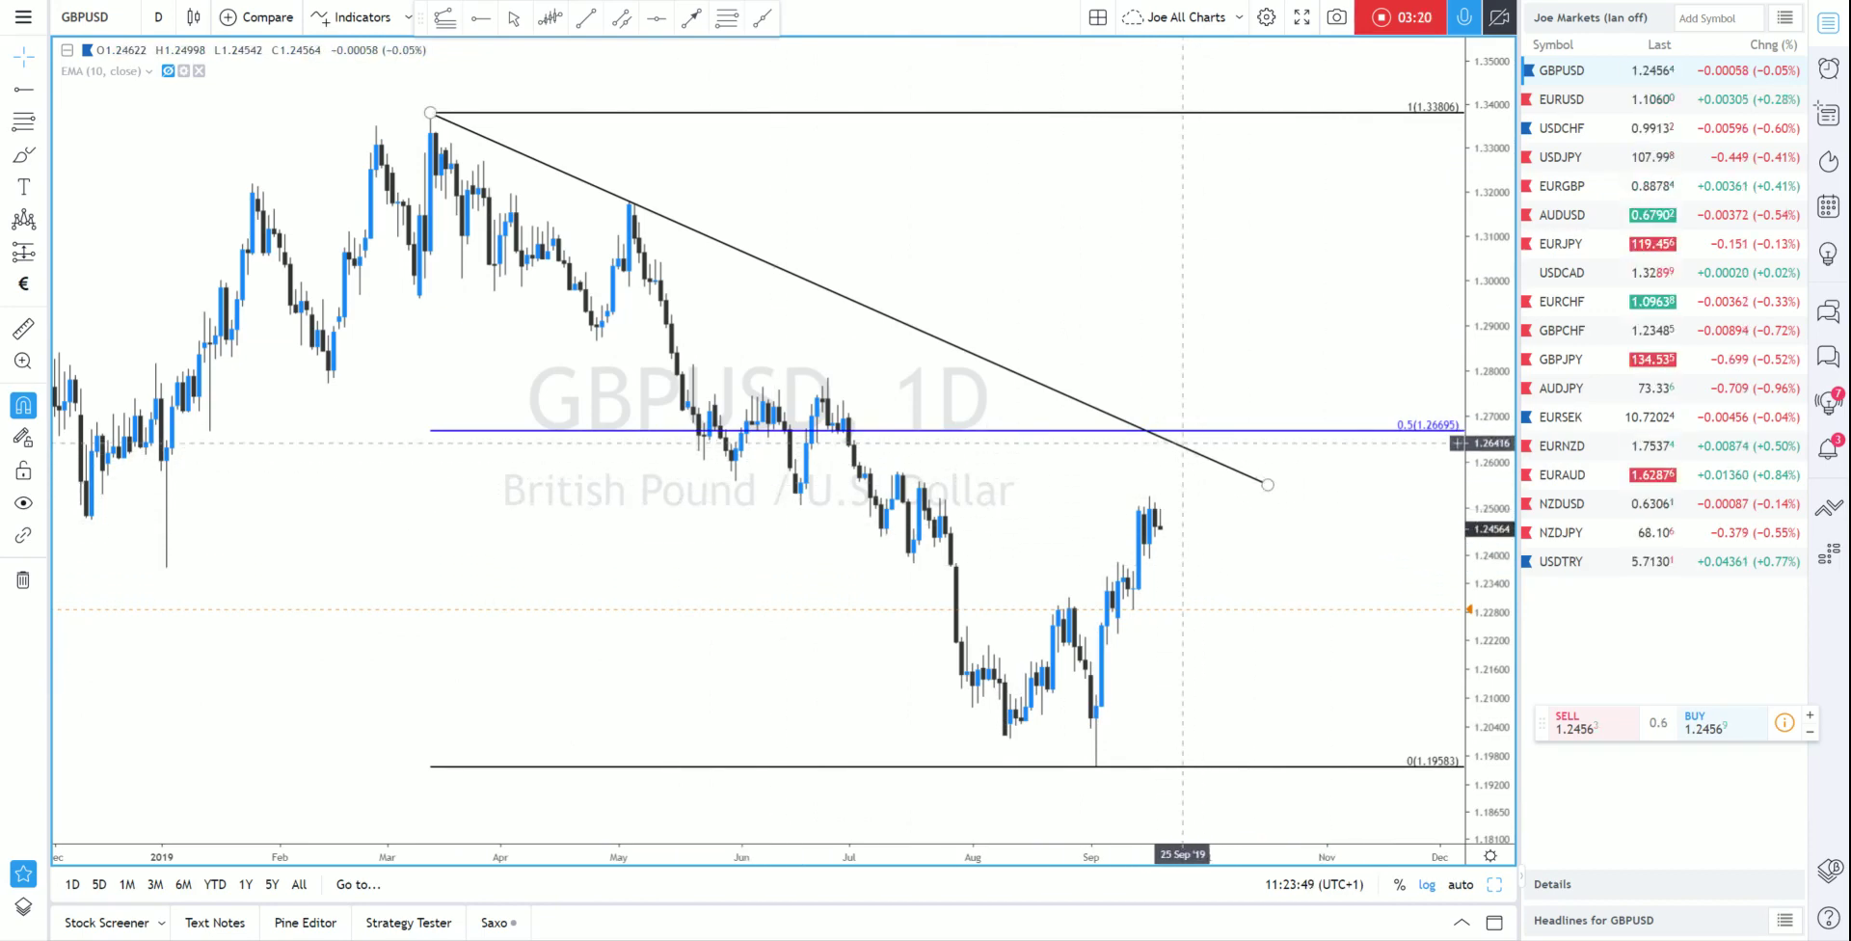
Return to the four-chart grid and maximize the 4-hour chart.
left_click(1494, 886)
left_click(719, 599)
left_click(1495, 885)
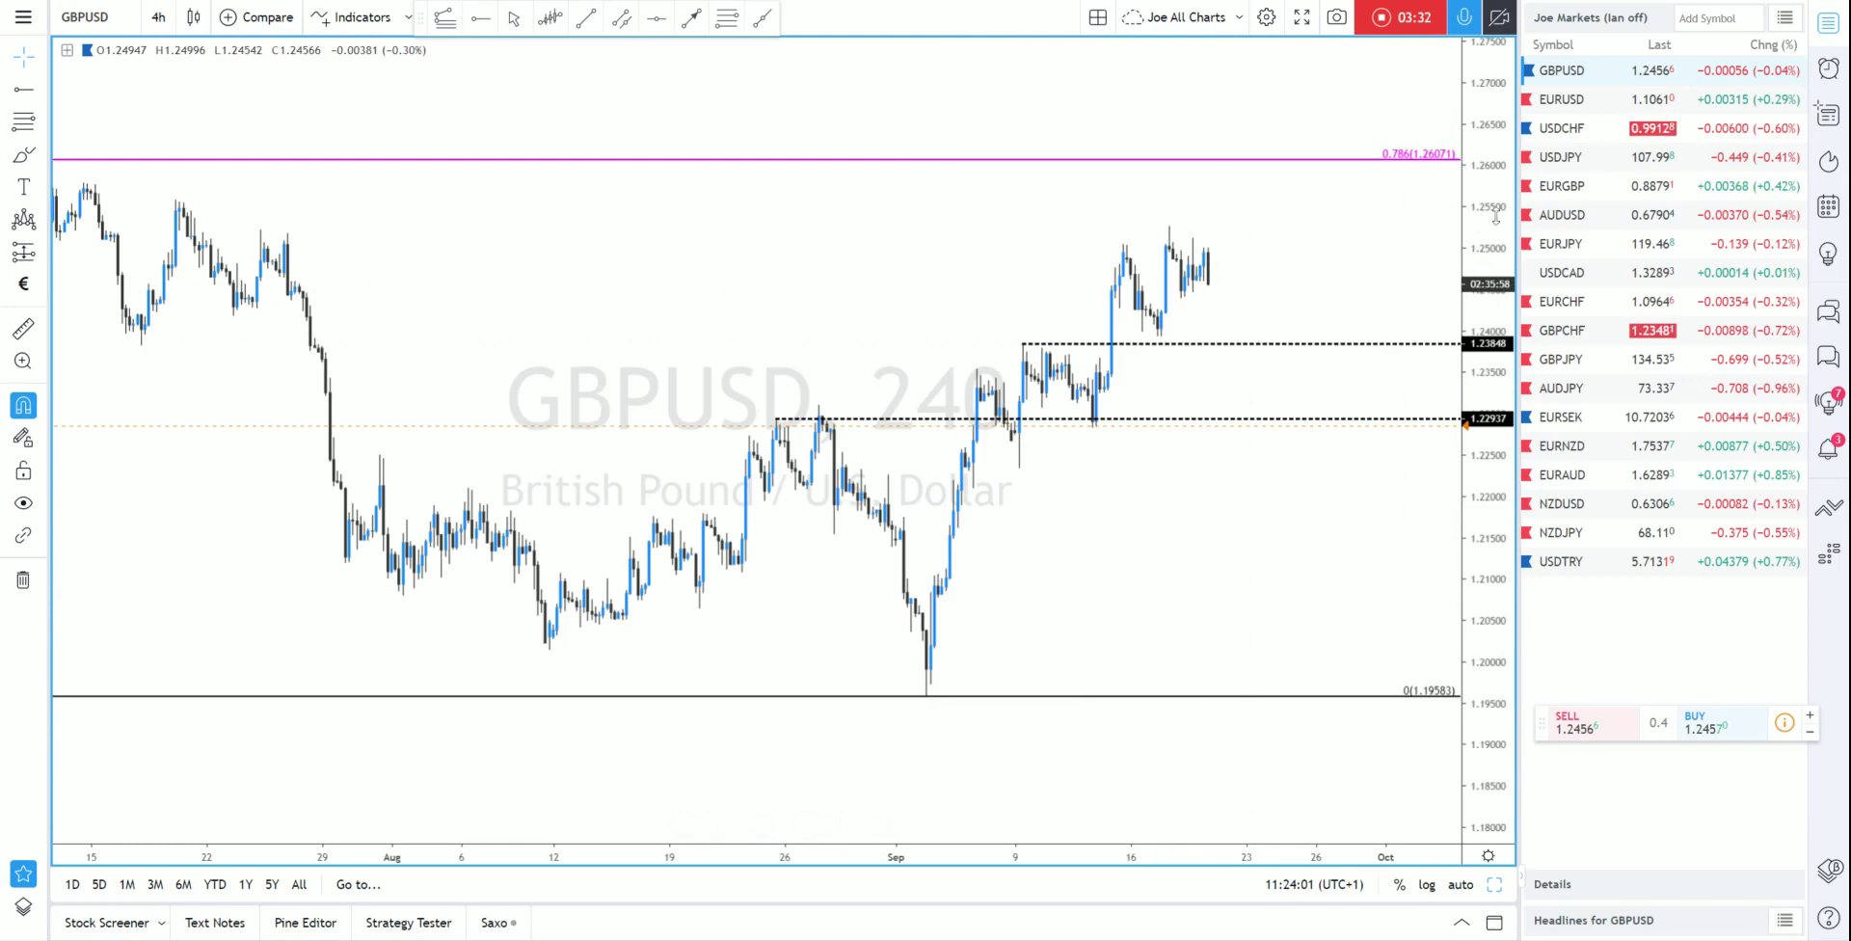
Zoom and pan the 4h chart around the 1.23848 and 1.22937 levels, then restore the grid.
scroll(1451, 261, "down", 4)
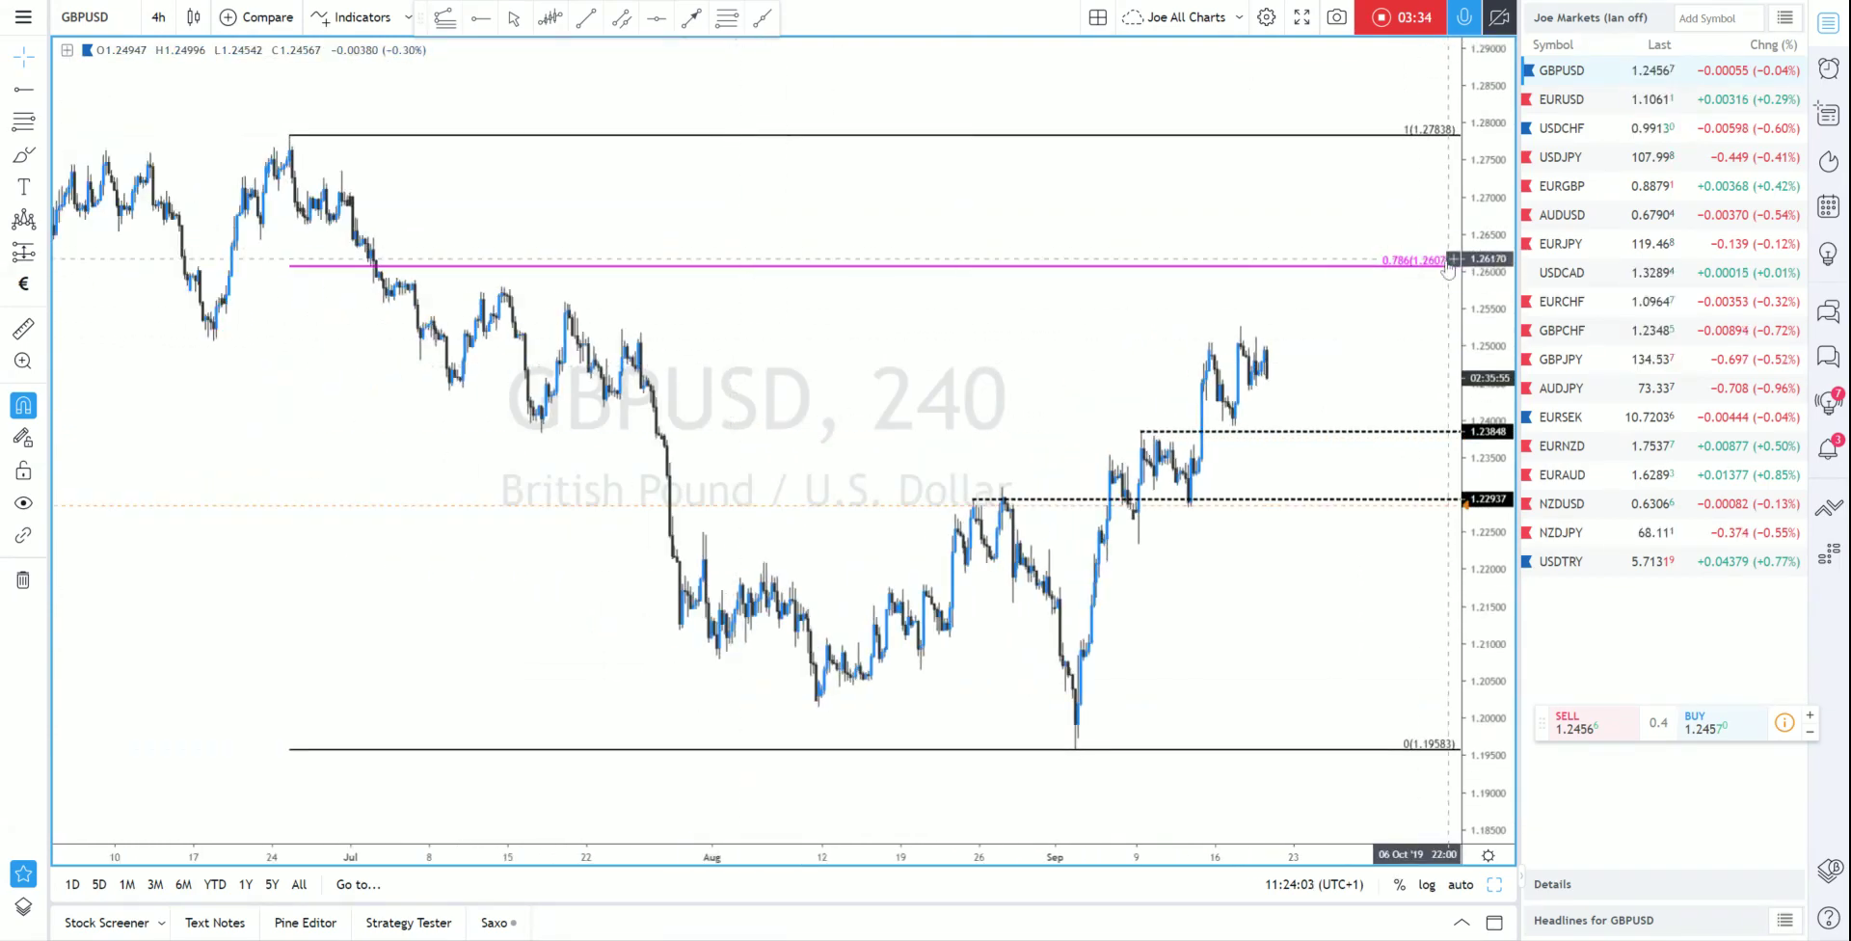
left_click_drag(1256, 311, 1197, 298)
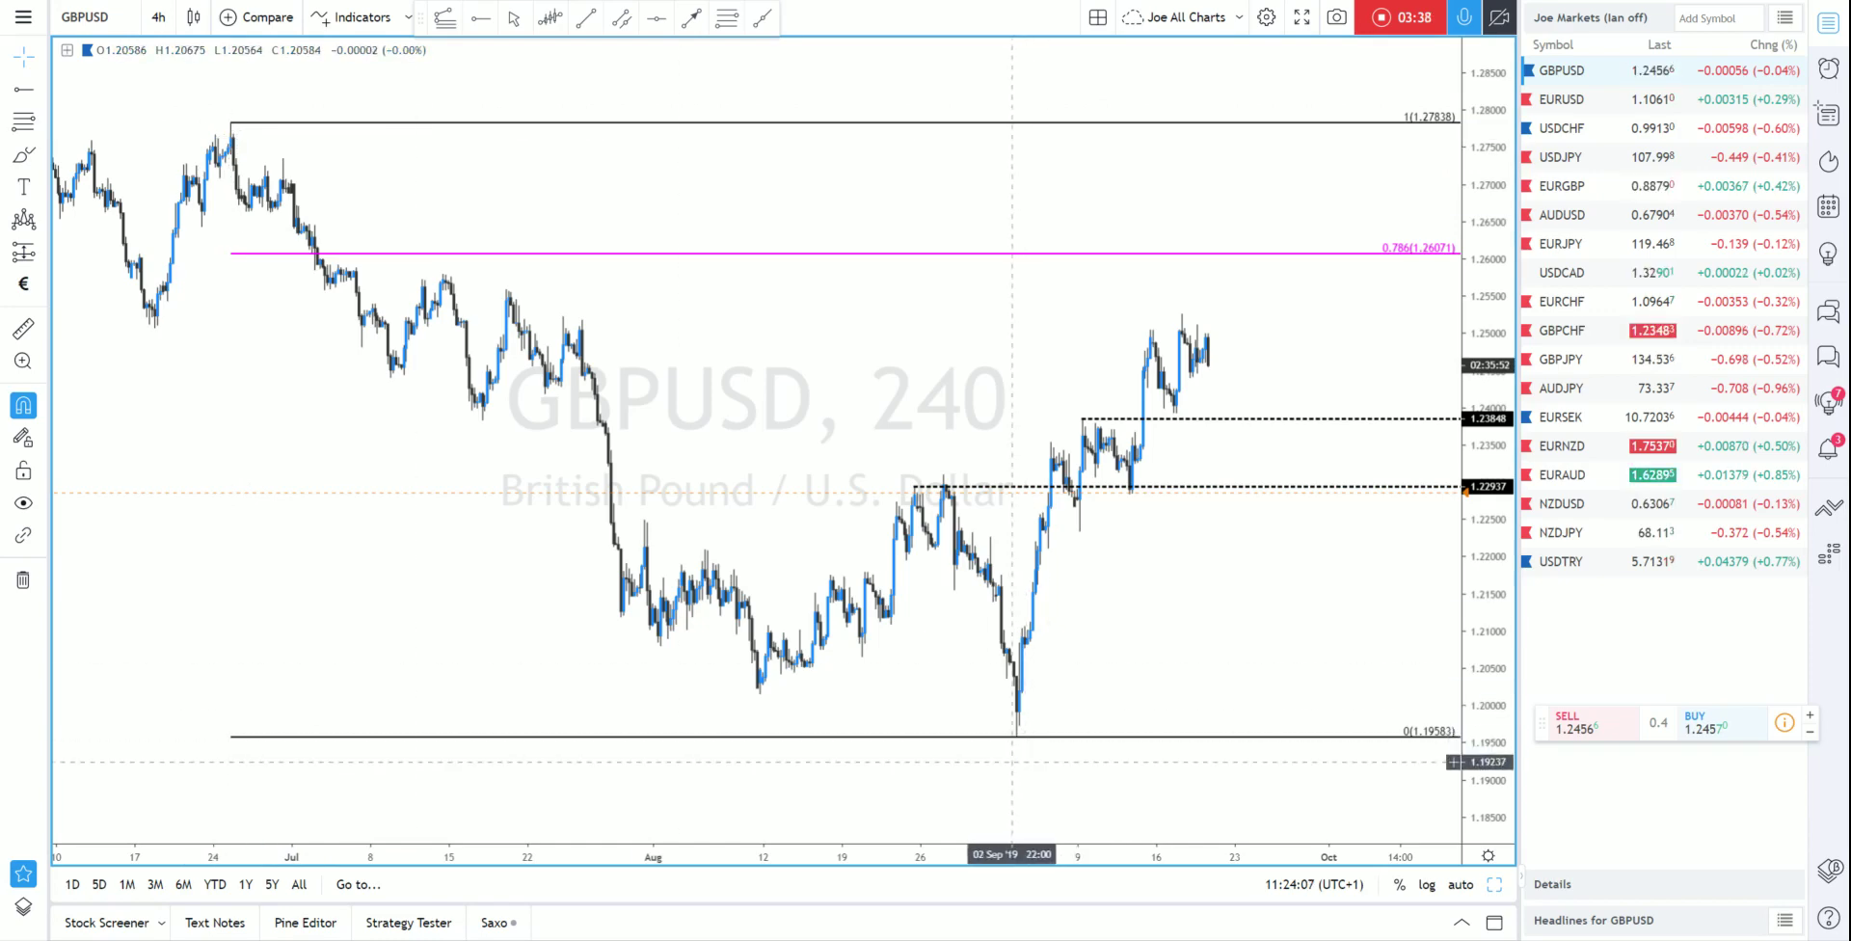
scroll(1162, 627, "up", 3)
scroll(1171, 578, "up", 2)
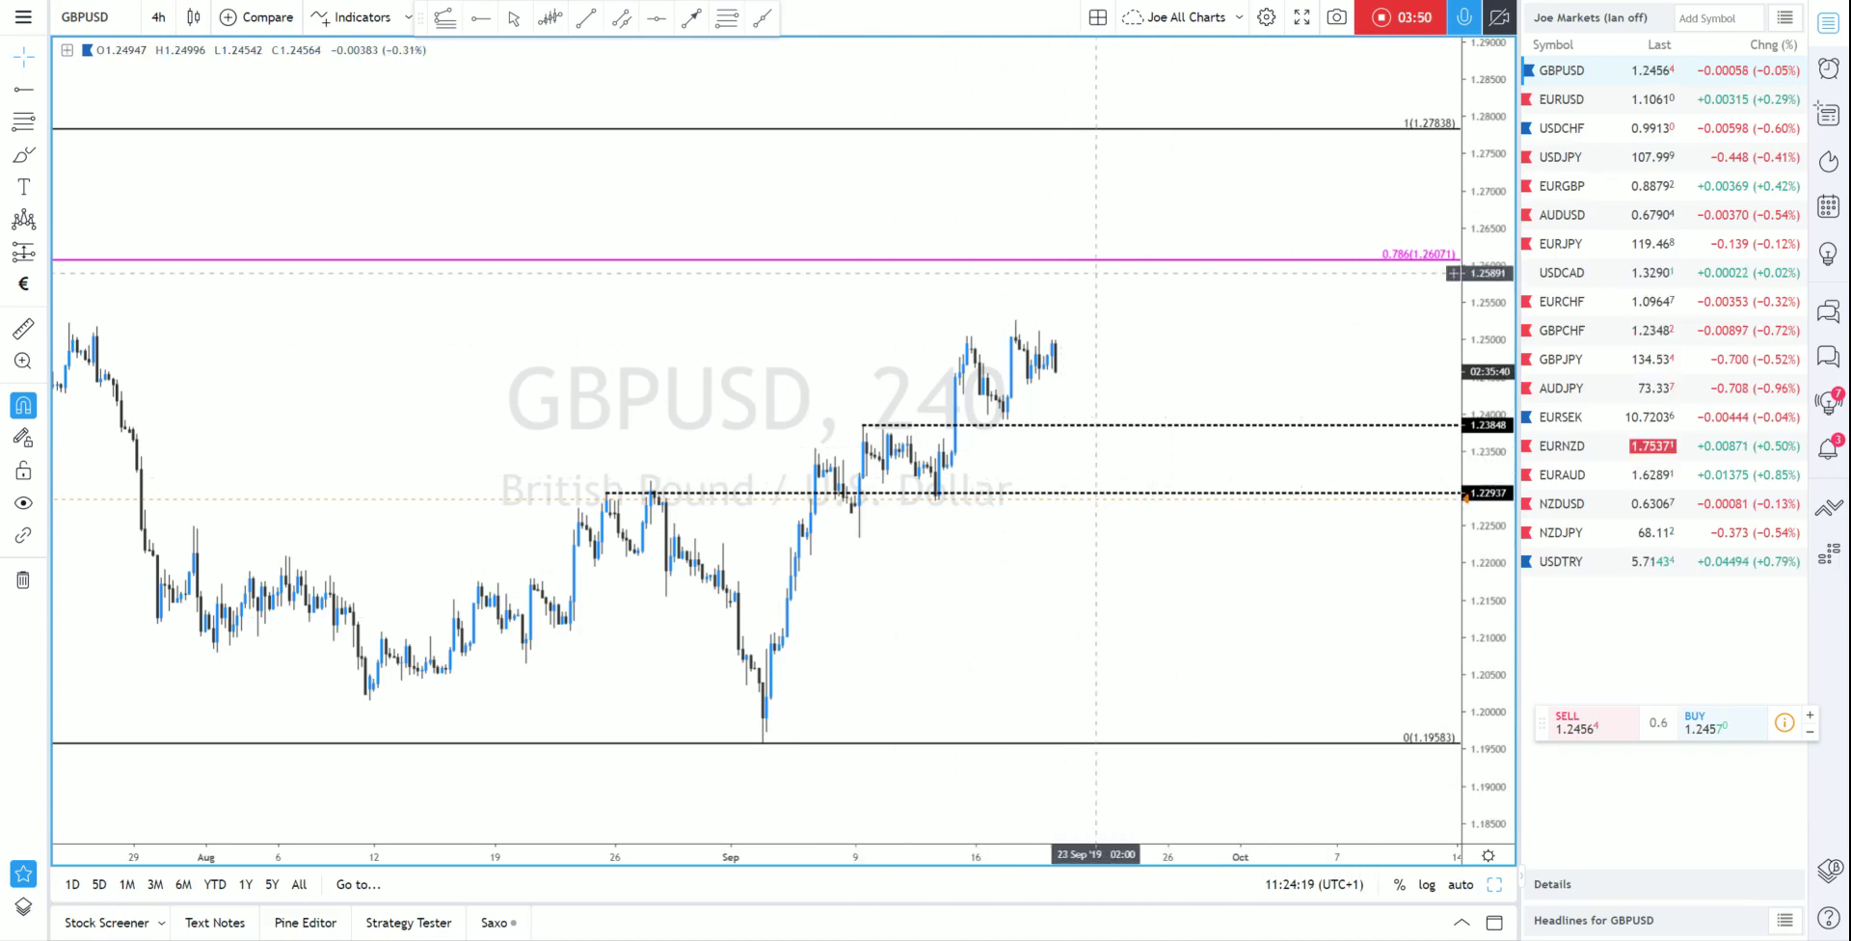
left_click(1494, 885)
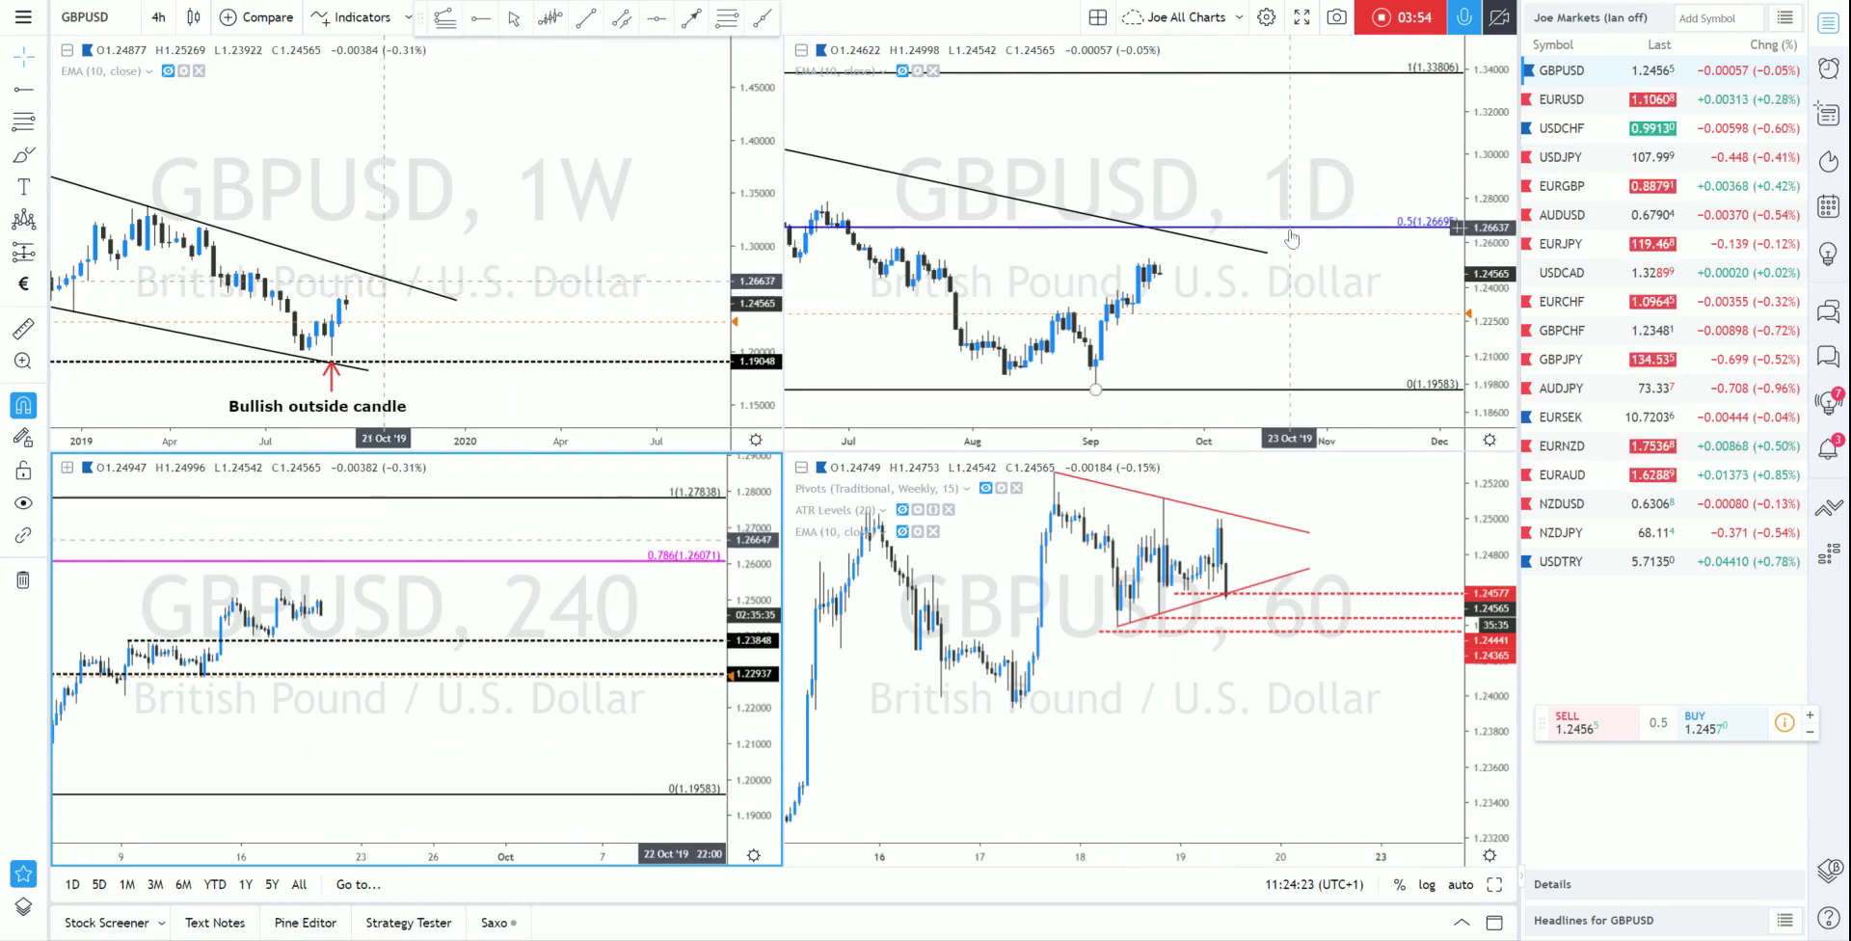
Zoom out the daily pane, then enlarge the GBPUSD 1-hour chart to fill the layout.
scroll(1302, 237, "down", 1)
scroll(1302, 236, "down", 1)
scroll(1294, 280, "down", 1)
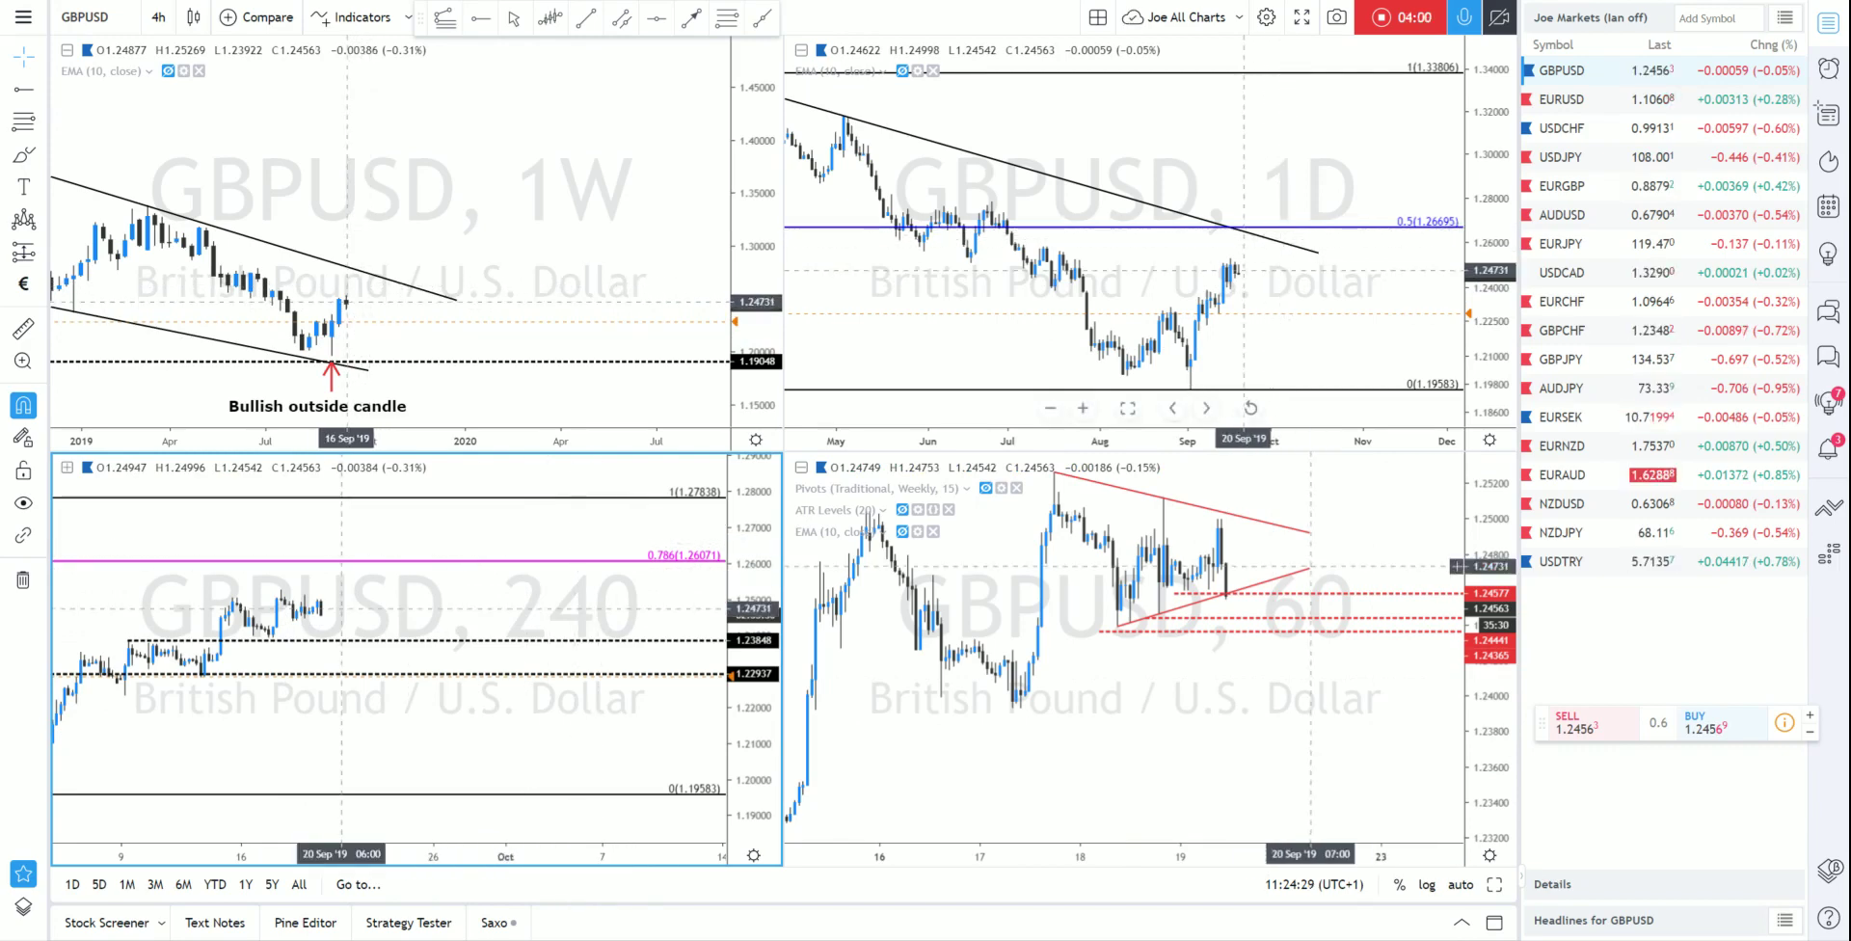
left_click(1247, 754)
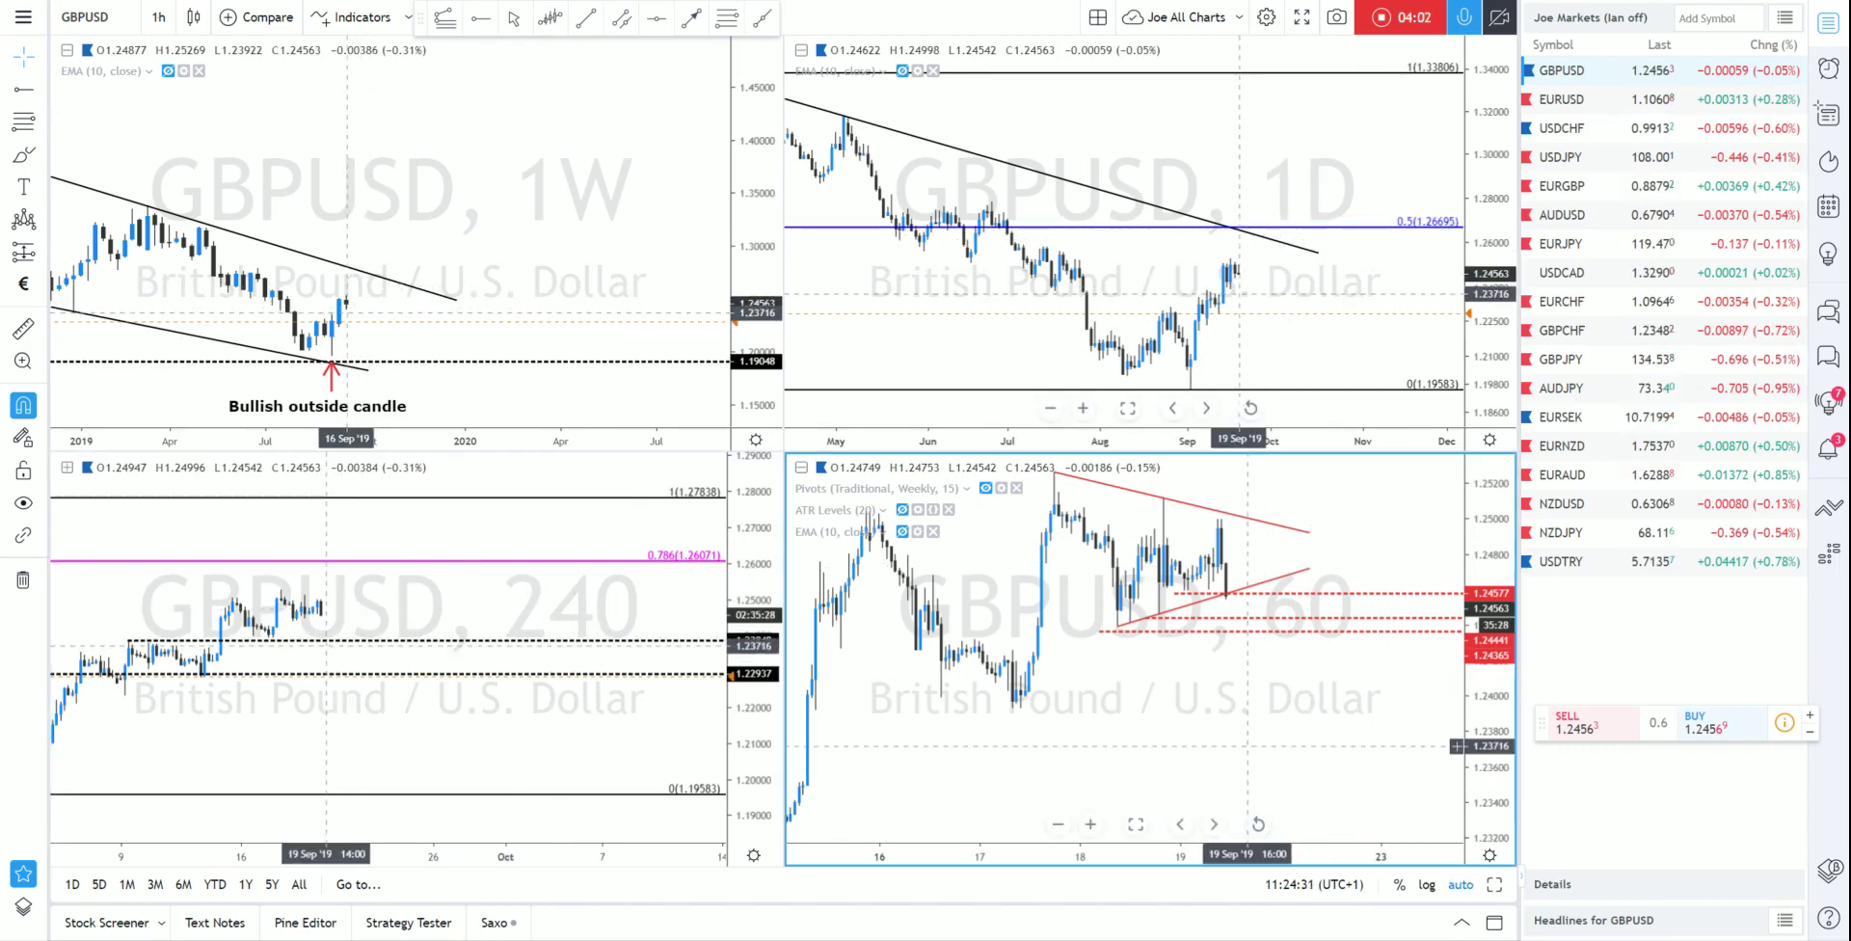
left_click(1495, 885)
Zoom and pan the hourly chart to centre the triangle and its red support levels.
scroll(1285, 599, "up", 5)
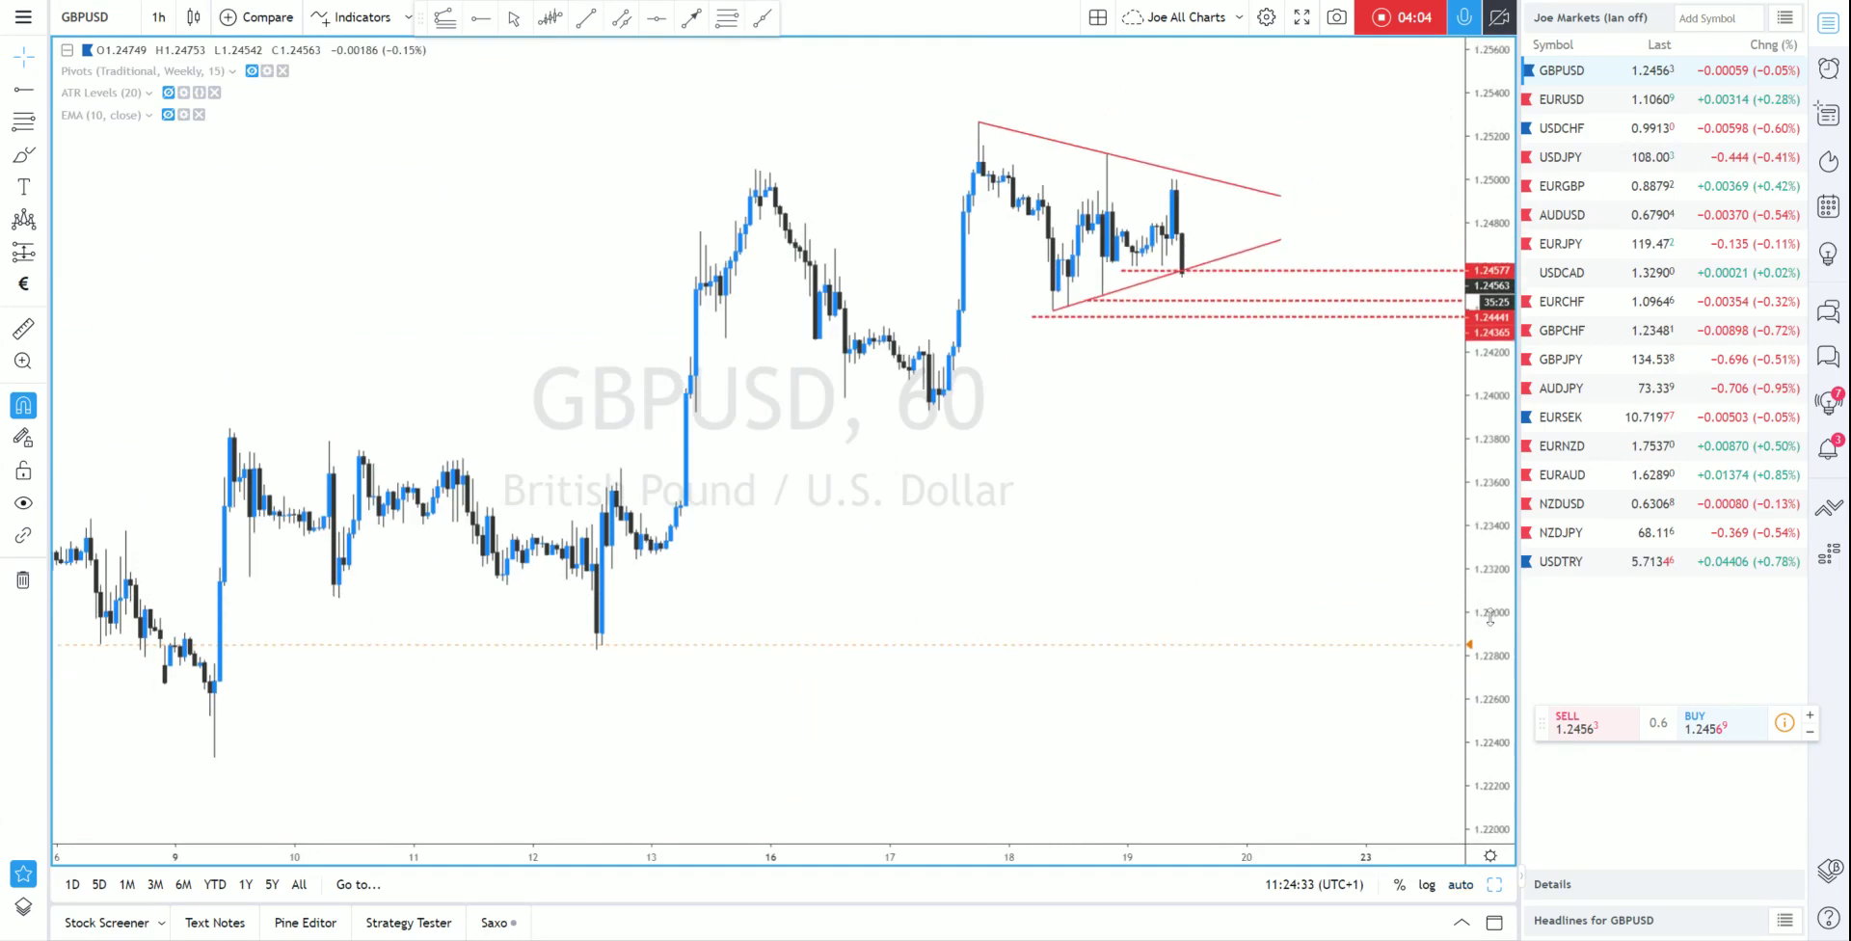
scroll(1285, 599, "up", 4)
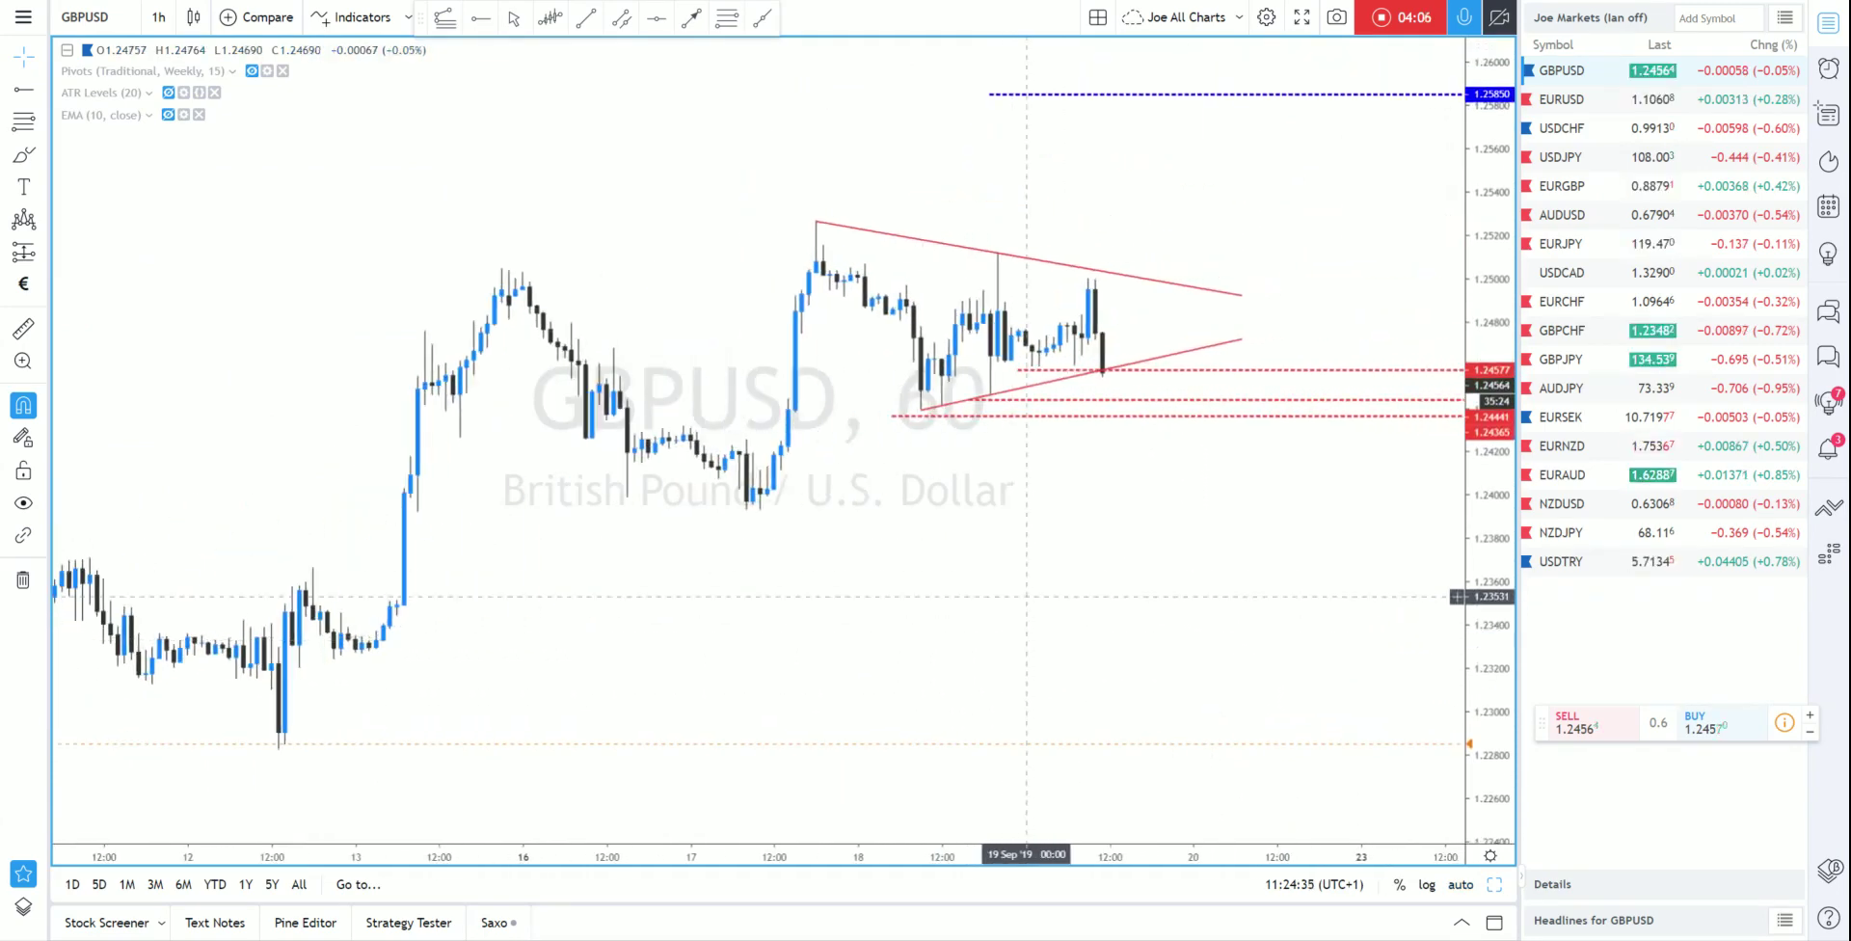
scroll(1107, 744, "up", 4)
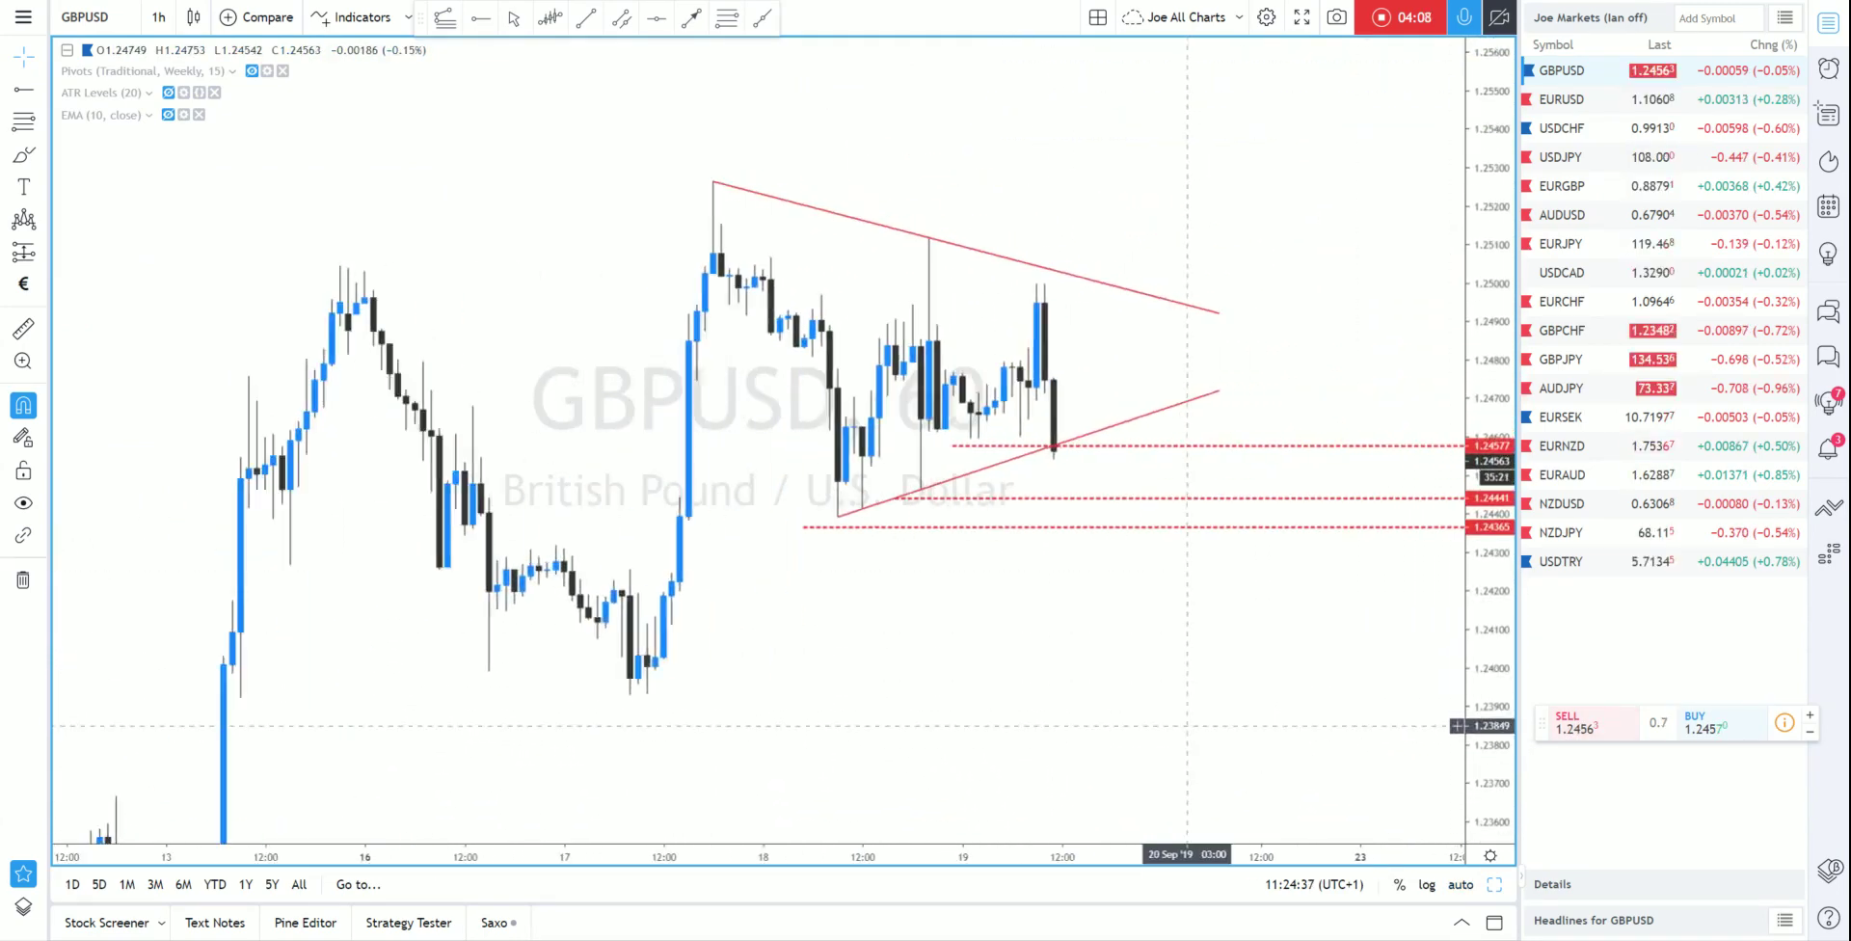
left_click_drag(1028, 653, 938, 680)
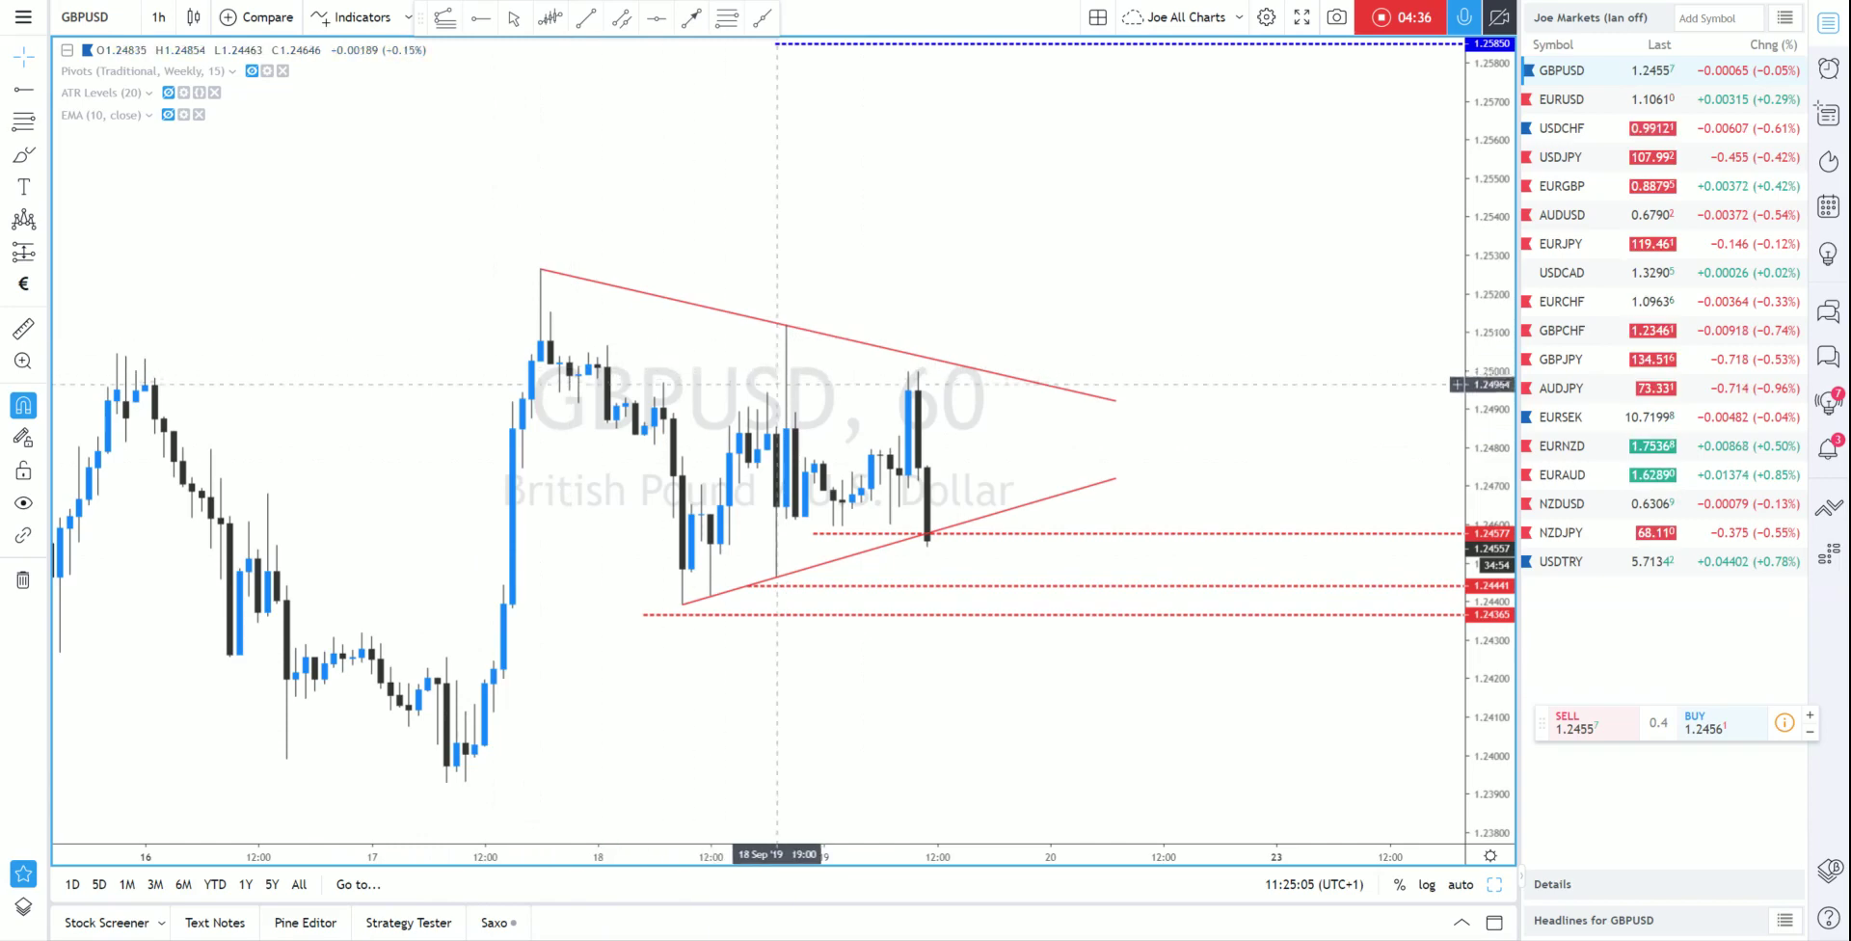
scroll(1071, 439, "down", 1)
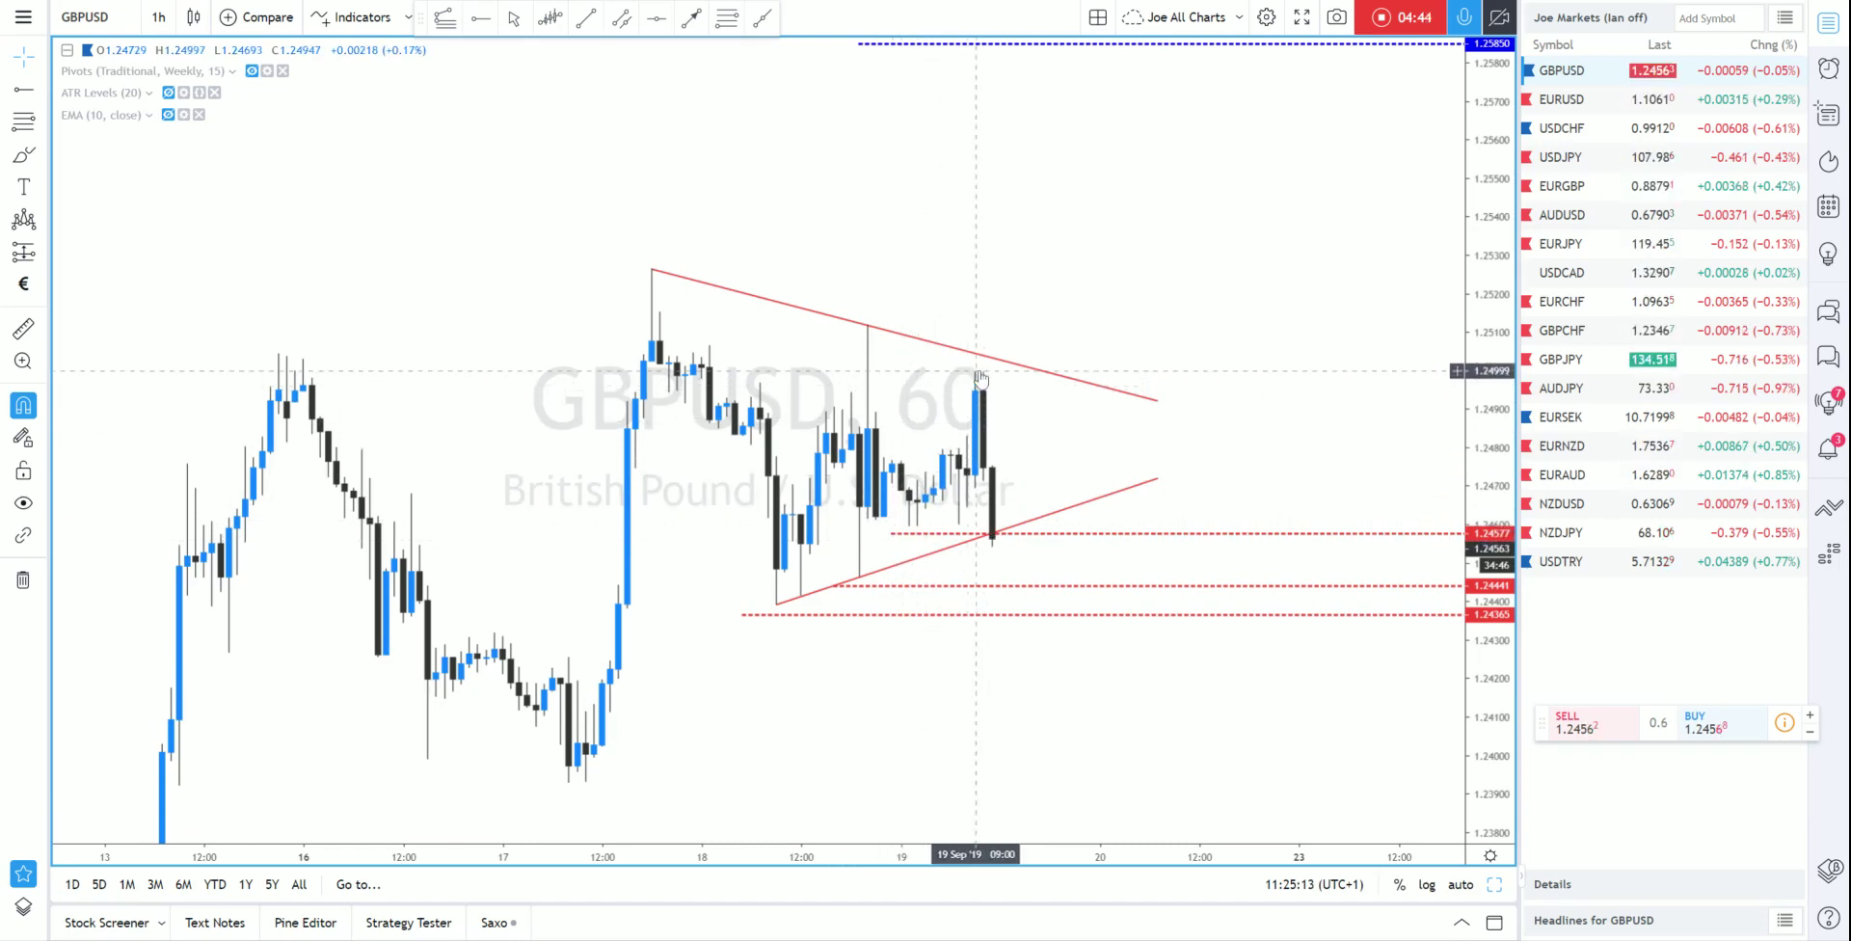
left_click_drag(1495, 387, 1496, 470)
left_click_drag(1181, 360, 1158, 401)
scroll(1158, 401, "right", 2)
Select the blue dotted 1.25850 line and rescale the price axis to keep it and the triangle in view.
left_click(1069, 174)
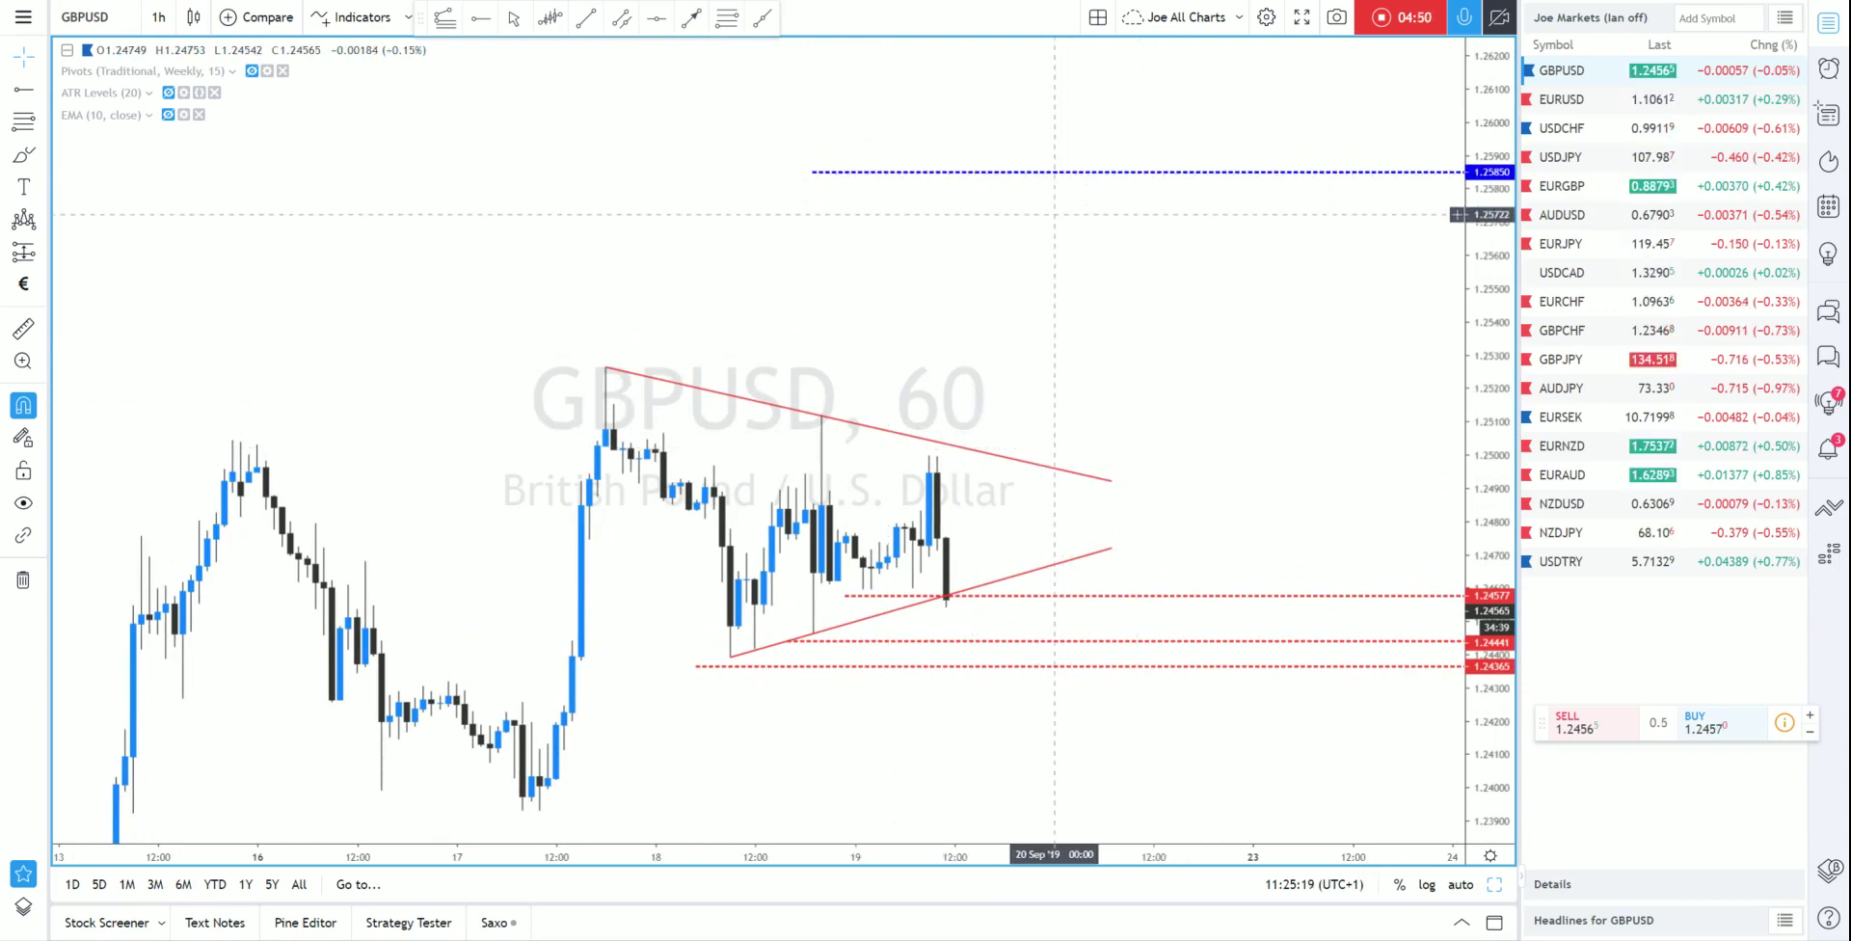
left_click_drag(1491, 550, 1491, 470)
left_click_drag(1210, 578, 1232, 483)
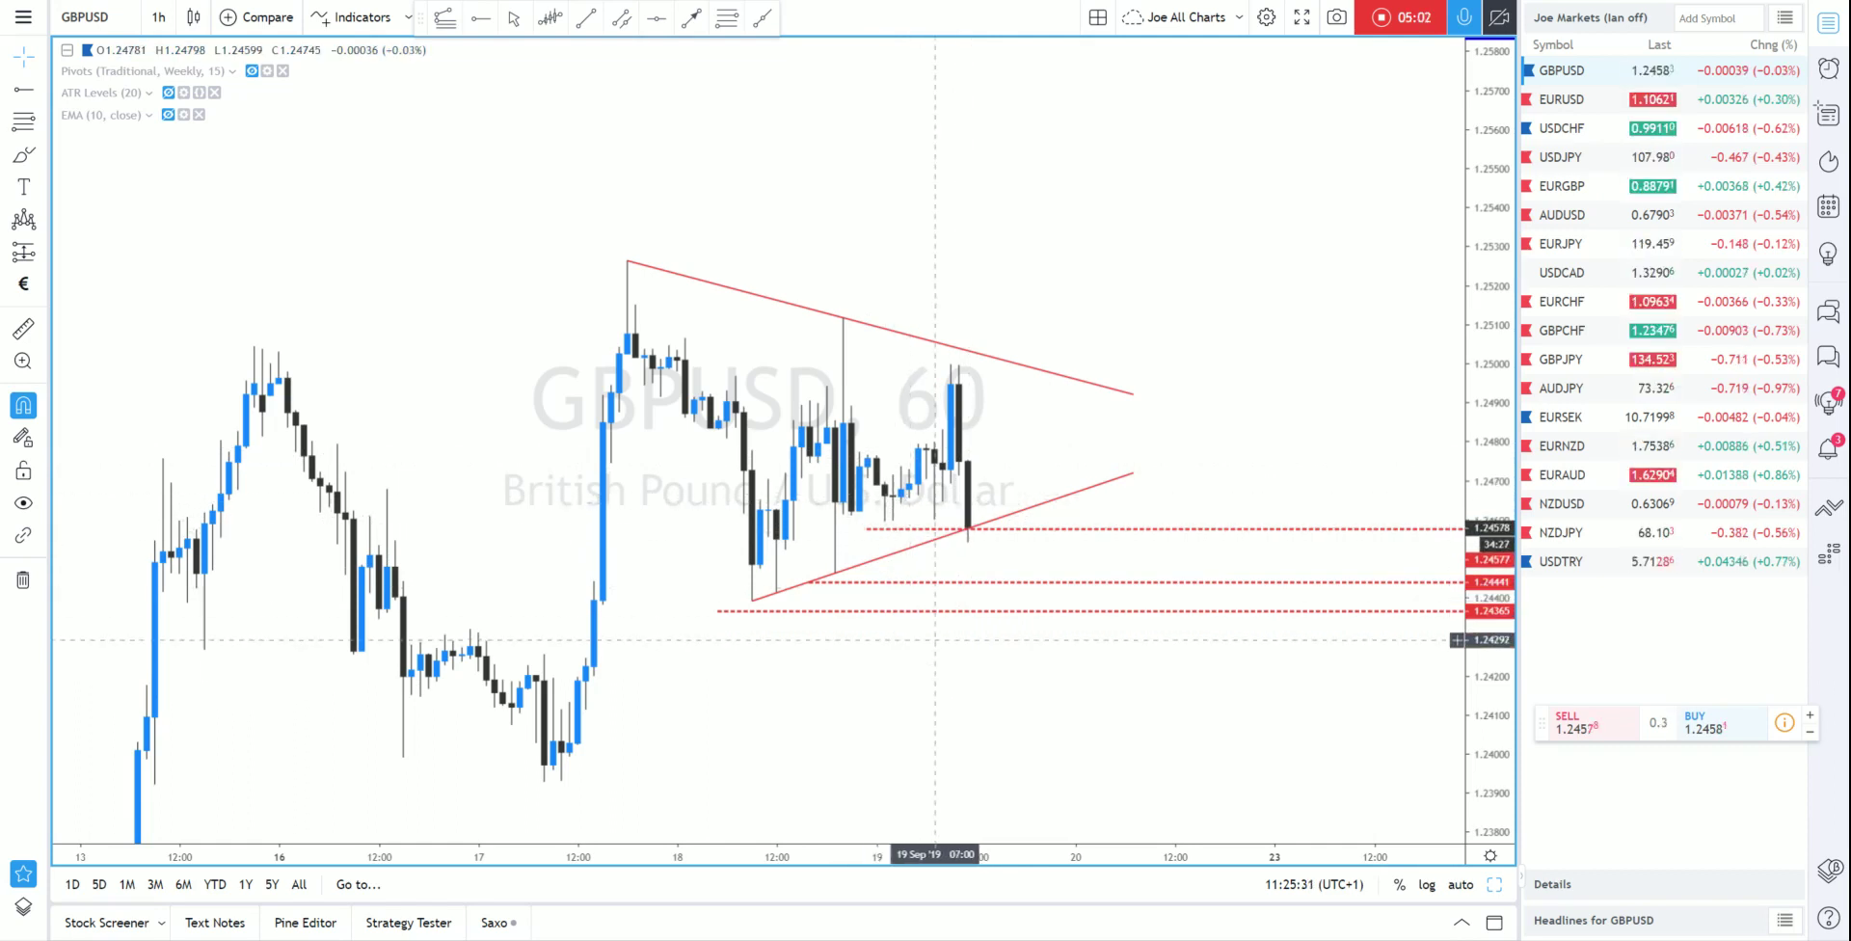
left_click_drag(1492, 670, 1493, 712)
scroll(1119, 706, "down", 2)
left_click_drag(1512, 655, 1505, 713)
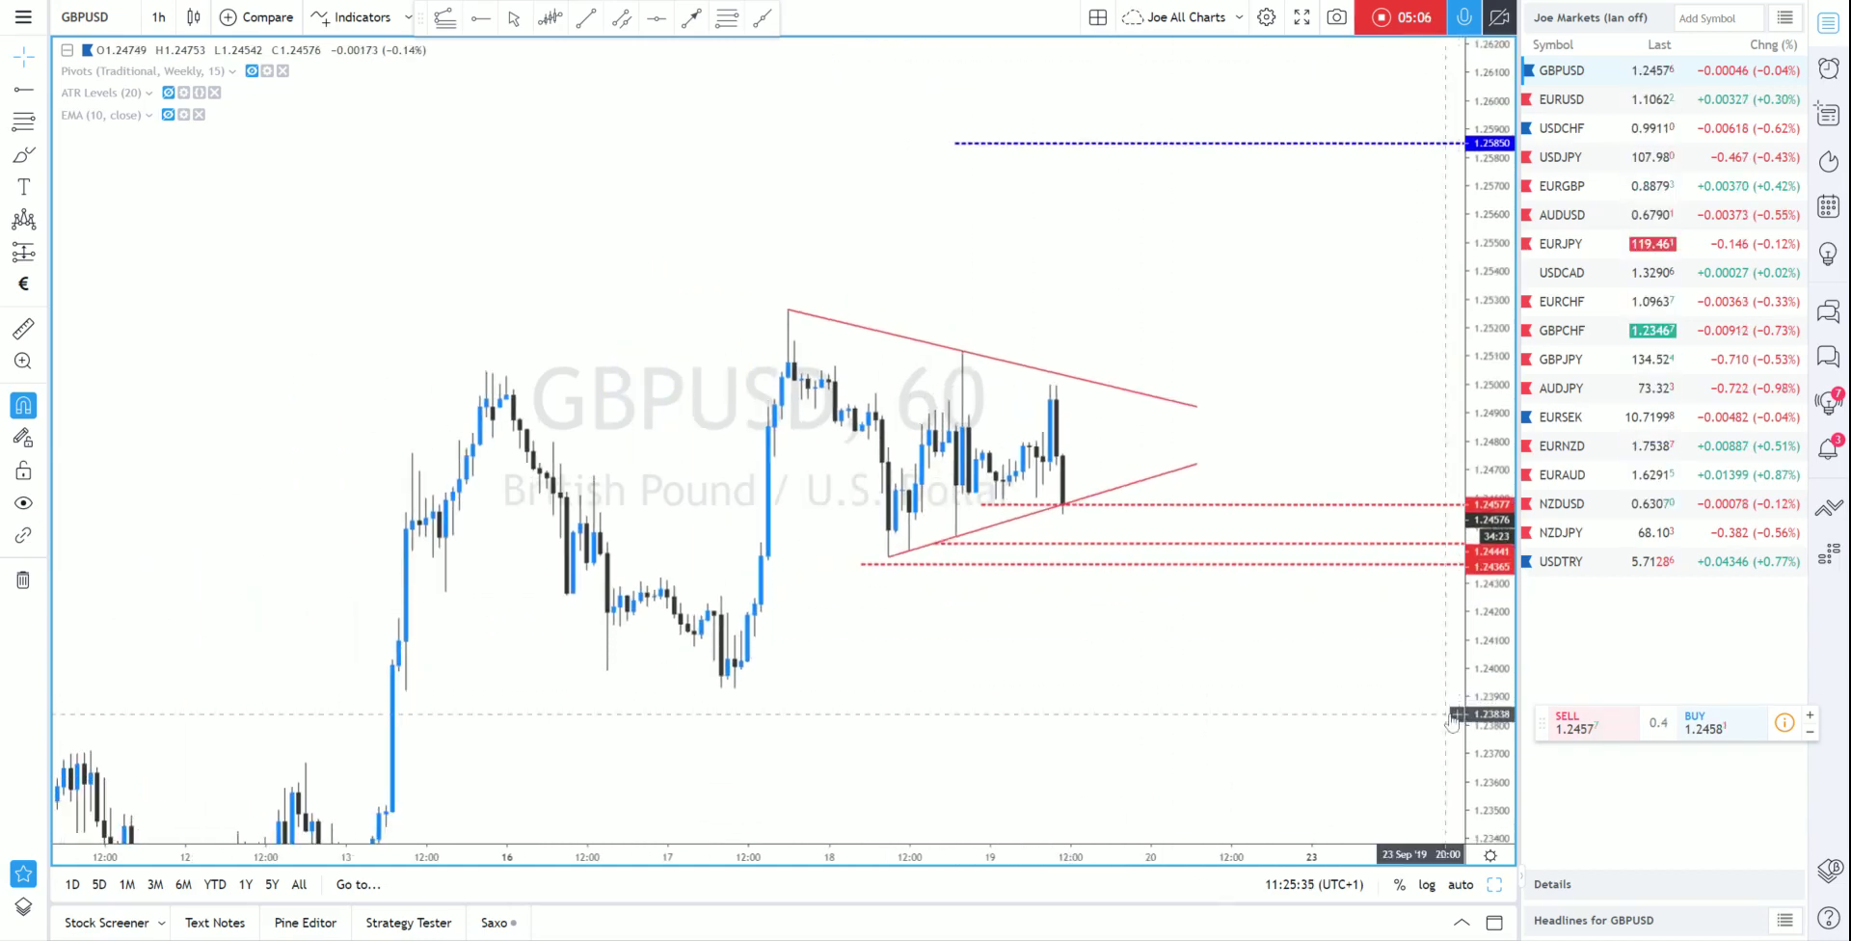
left_click_drag(1164, 689, 1185, 563)
left_click_drag(1505, 591, 1511, 796)
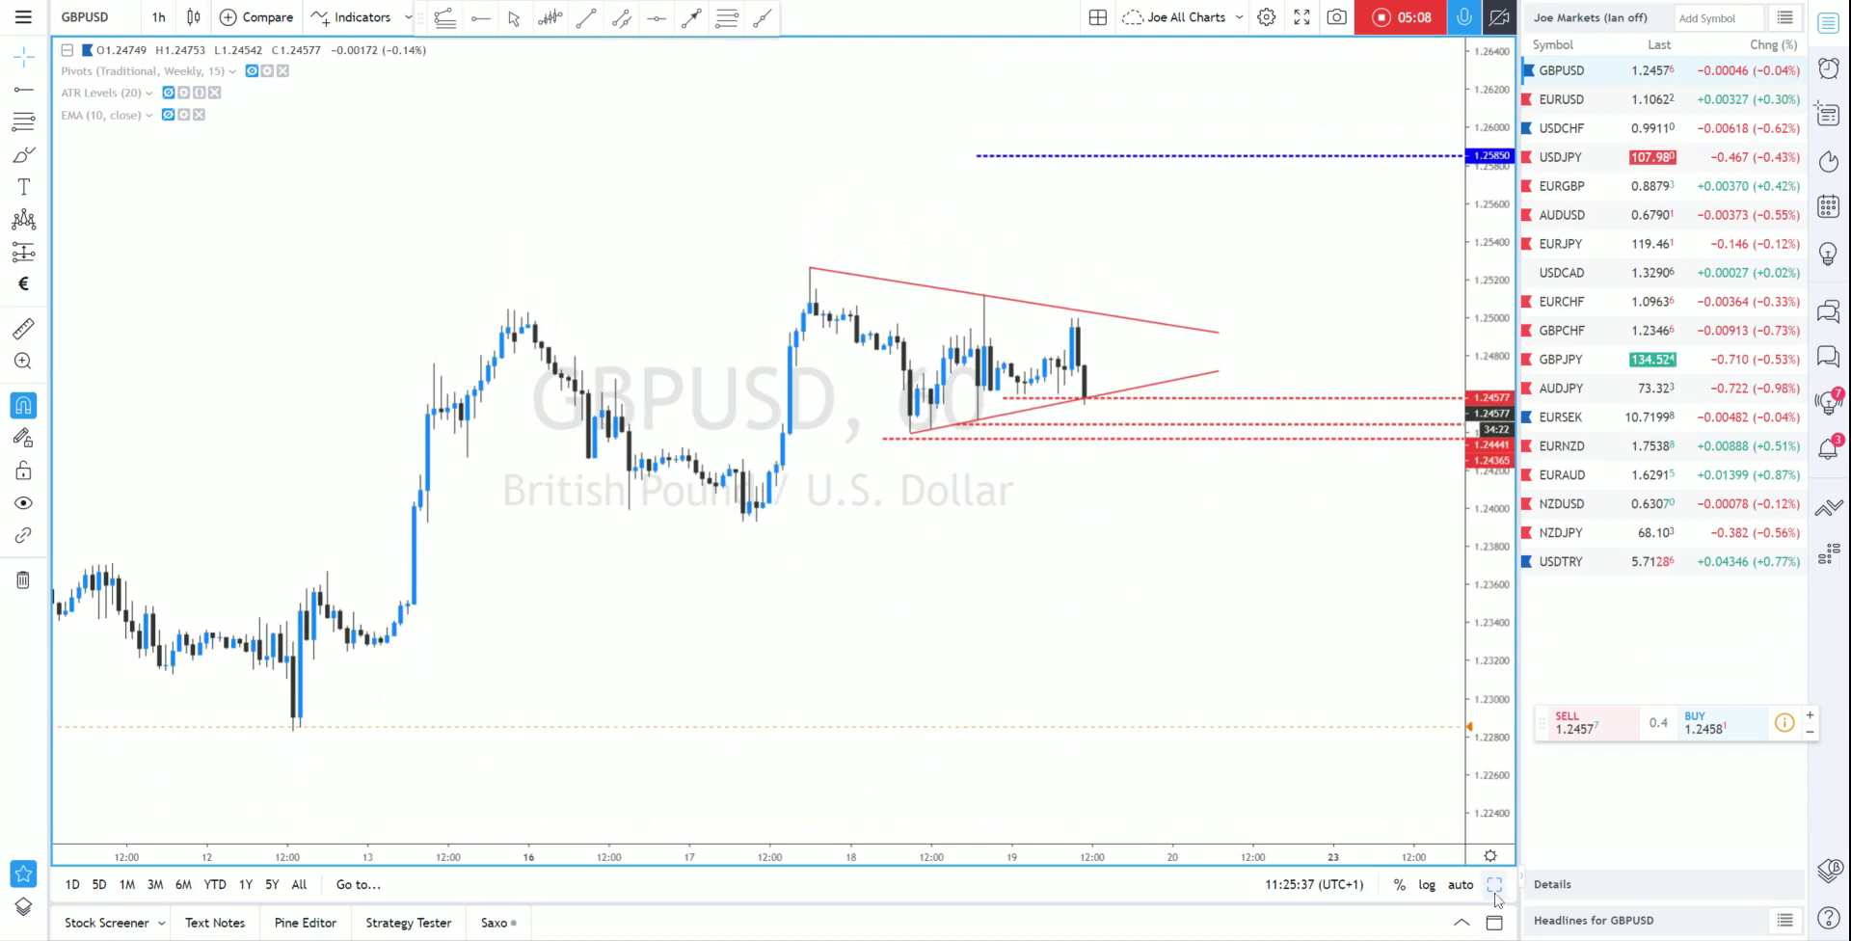